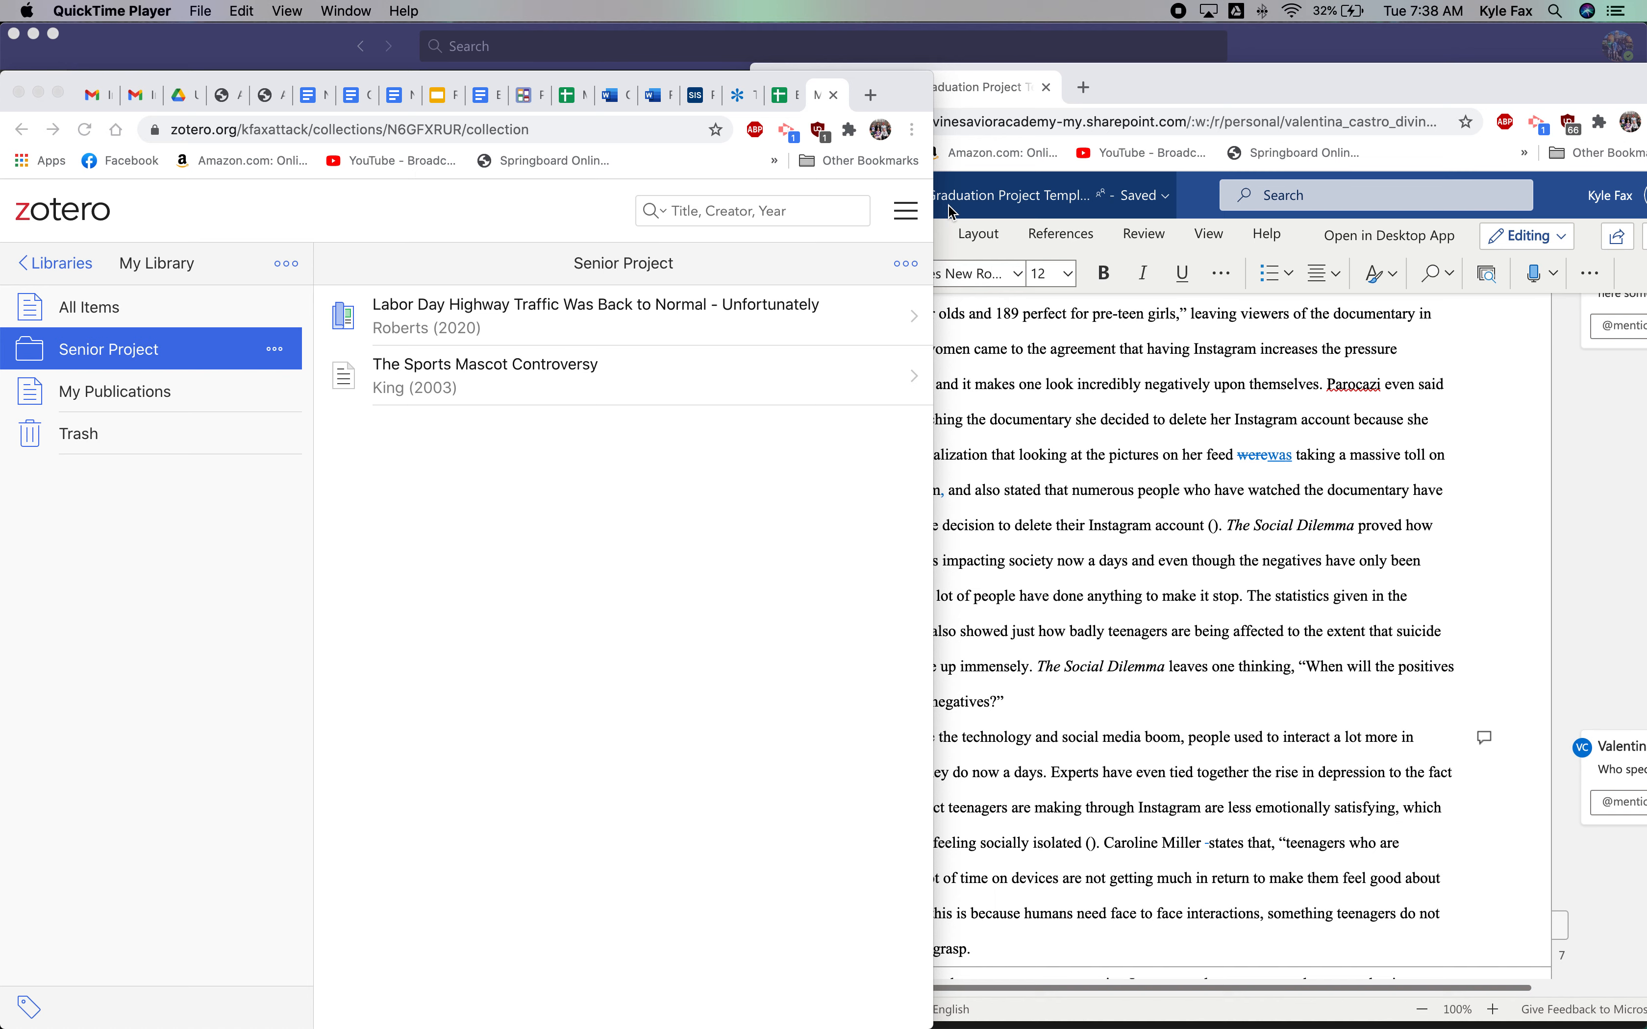
- Select both sources in Zotero's Senior Project collection, the Labor Day Highway Traffic article and The Sports Mascot Controversy
scroll(1167, 486, "down", 5)
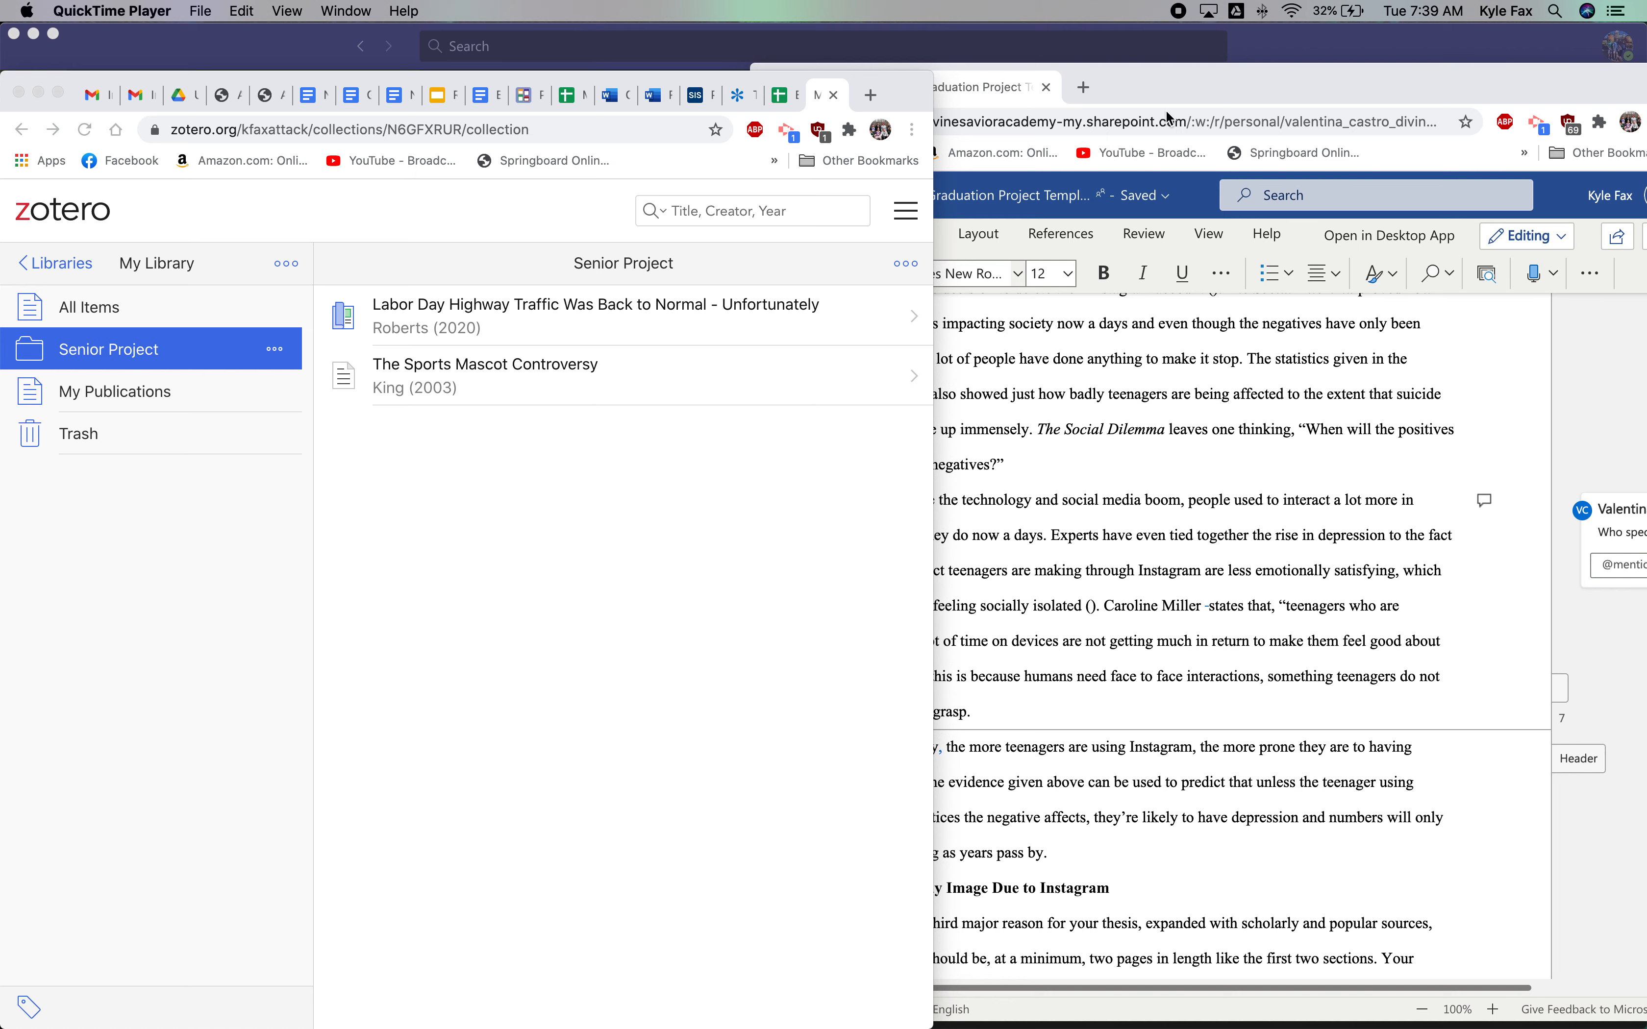
scroll(1264, 447, "down", 20)
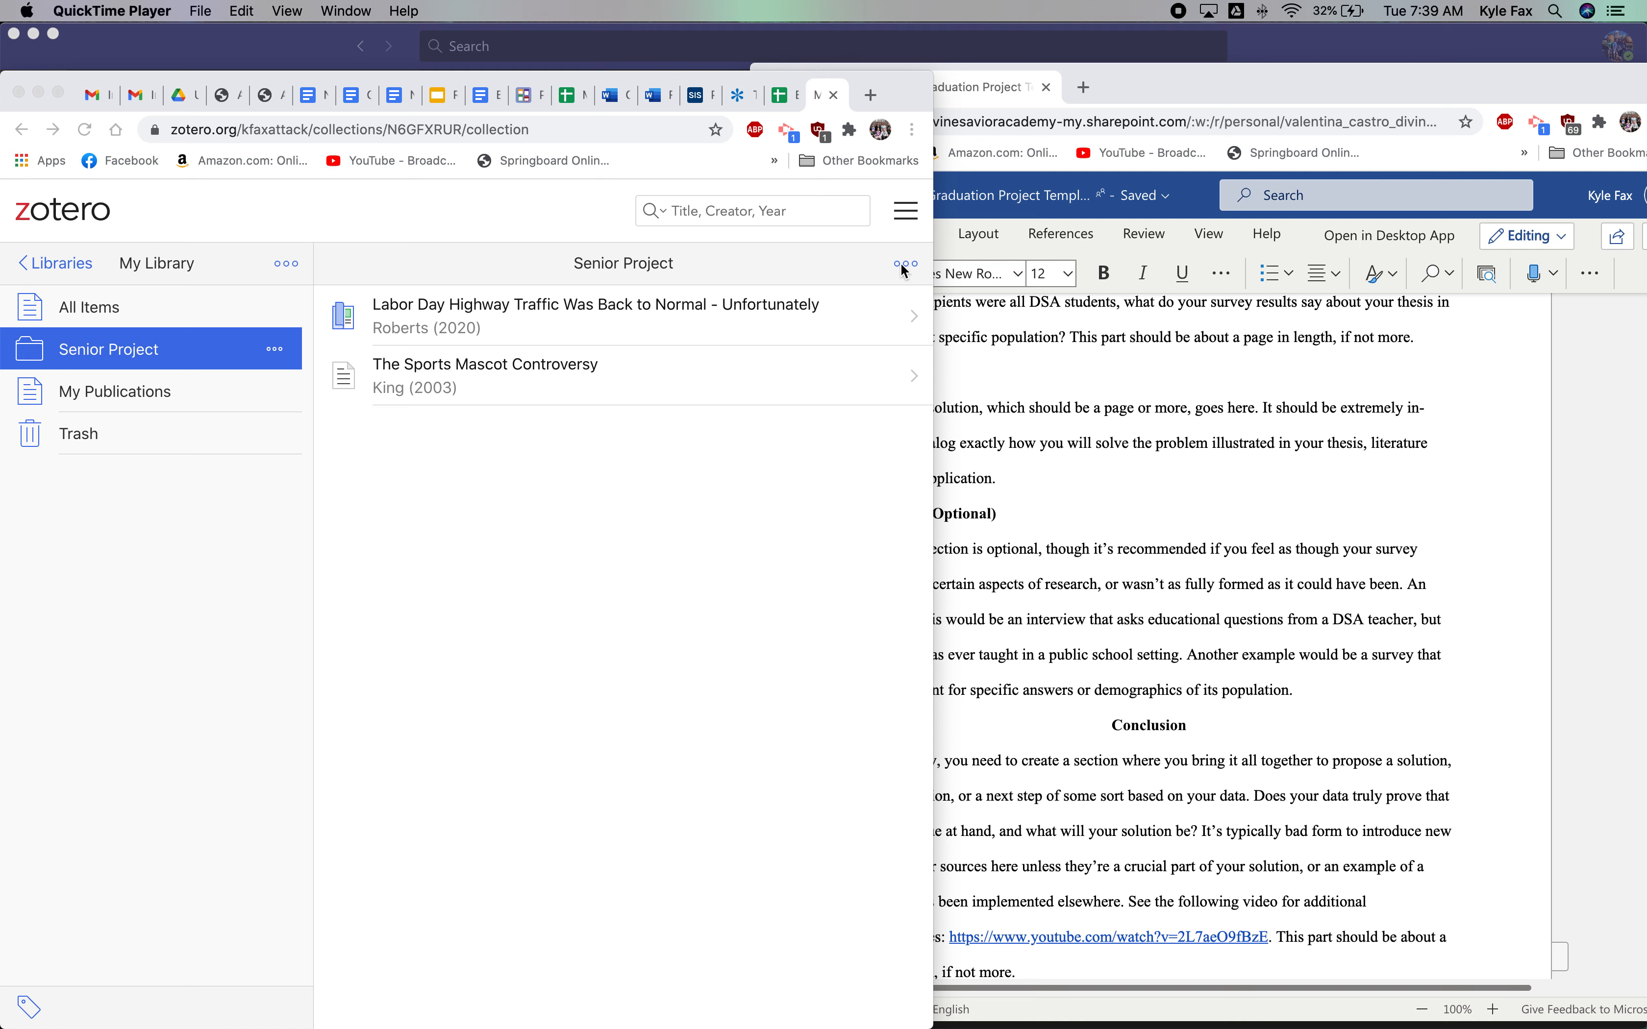
left_click(900, 266)
left_click(905, 268)
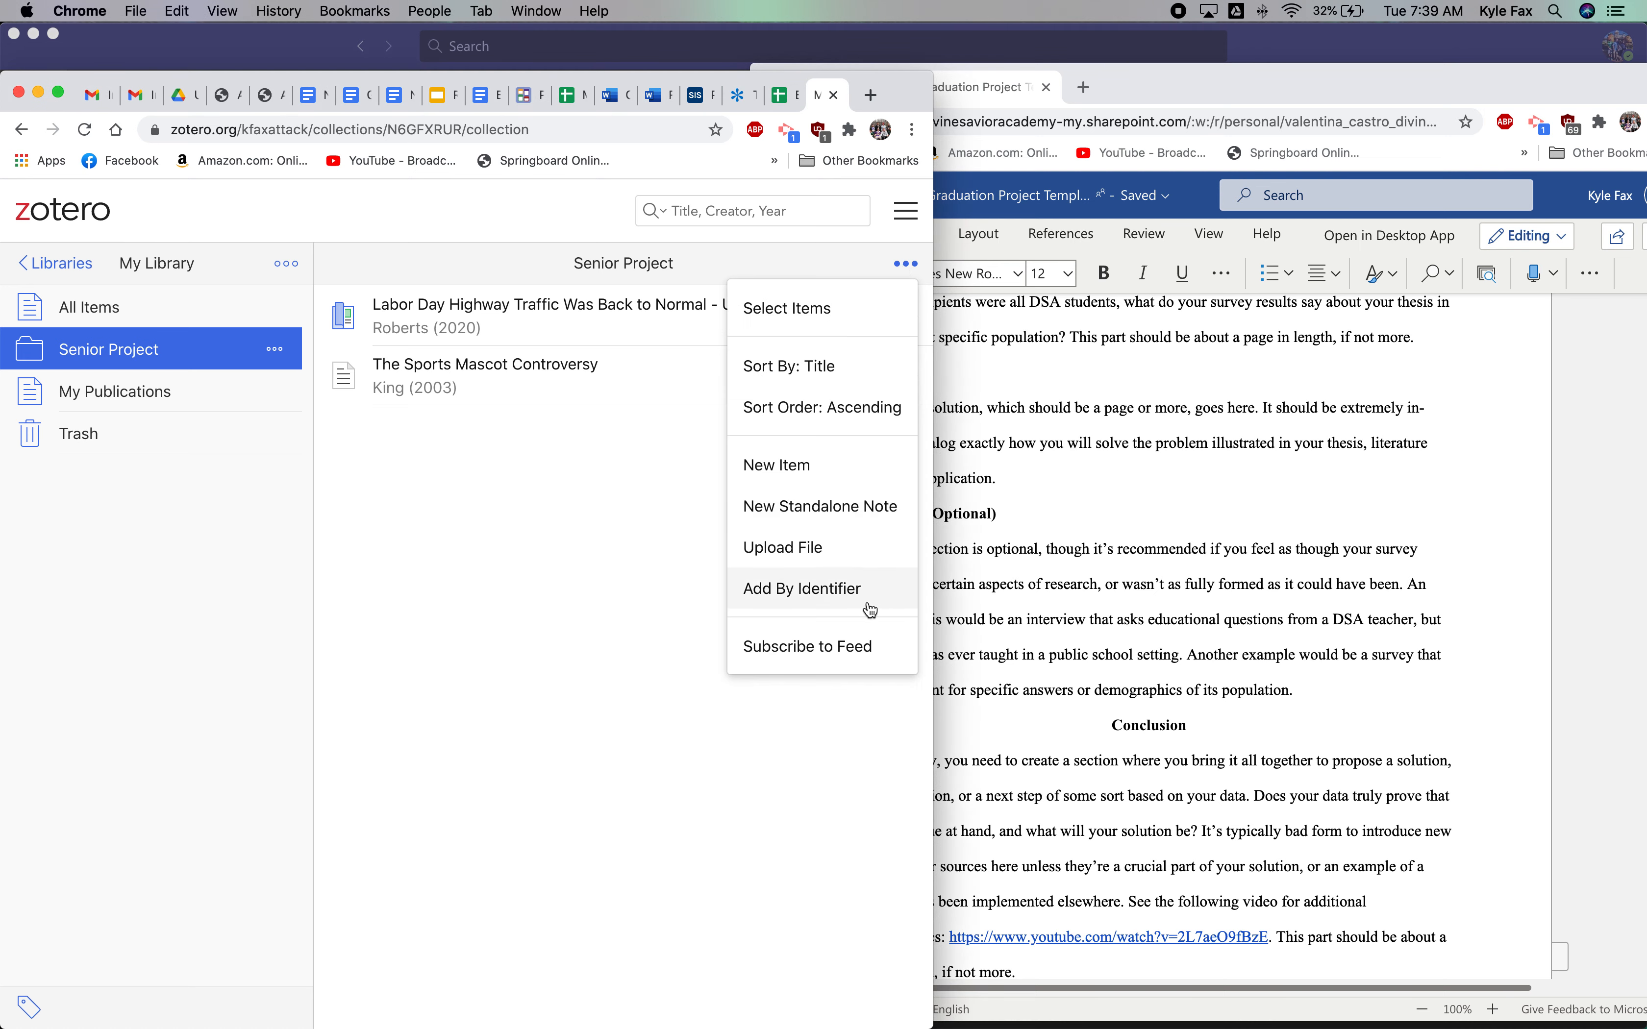
left_click(792, 308)
left_click(350, 317)
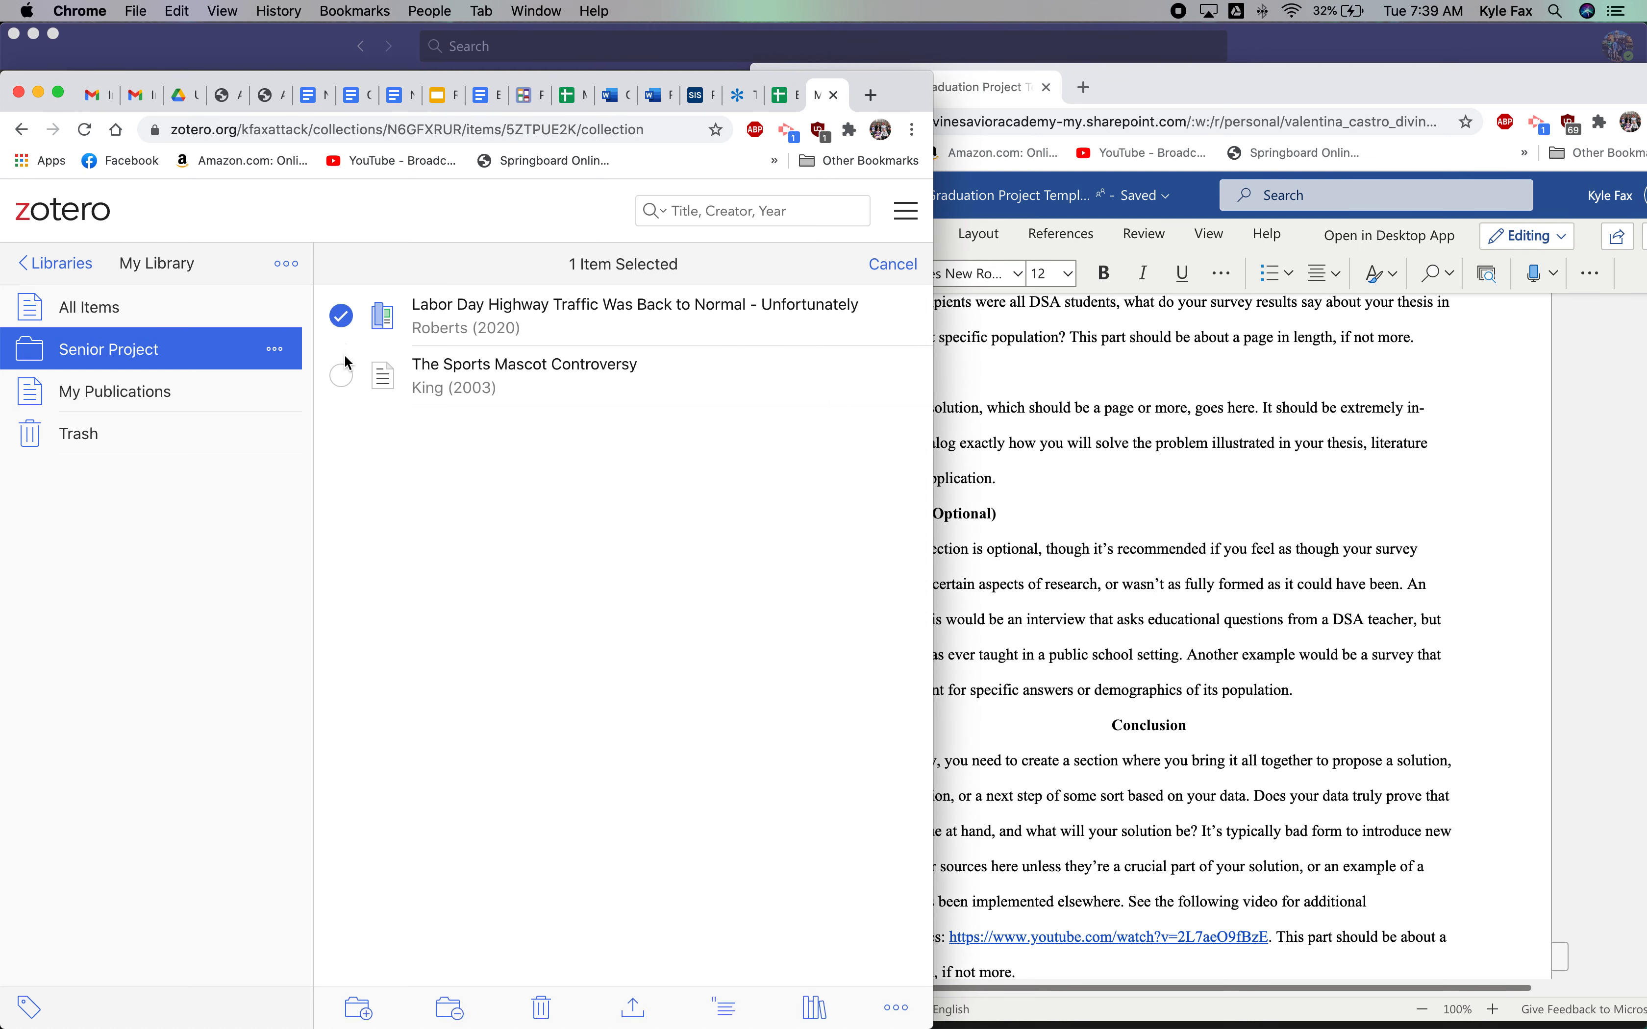
left_click(346, 375)
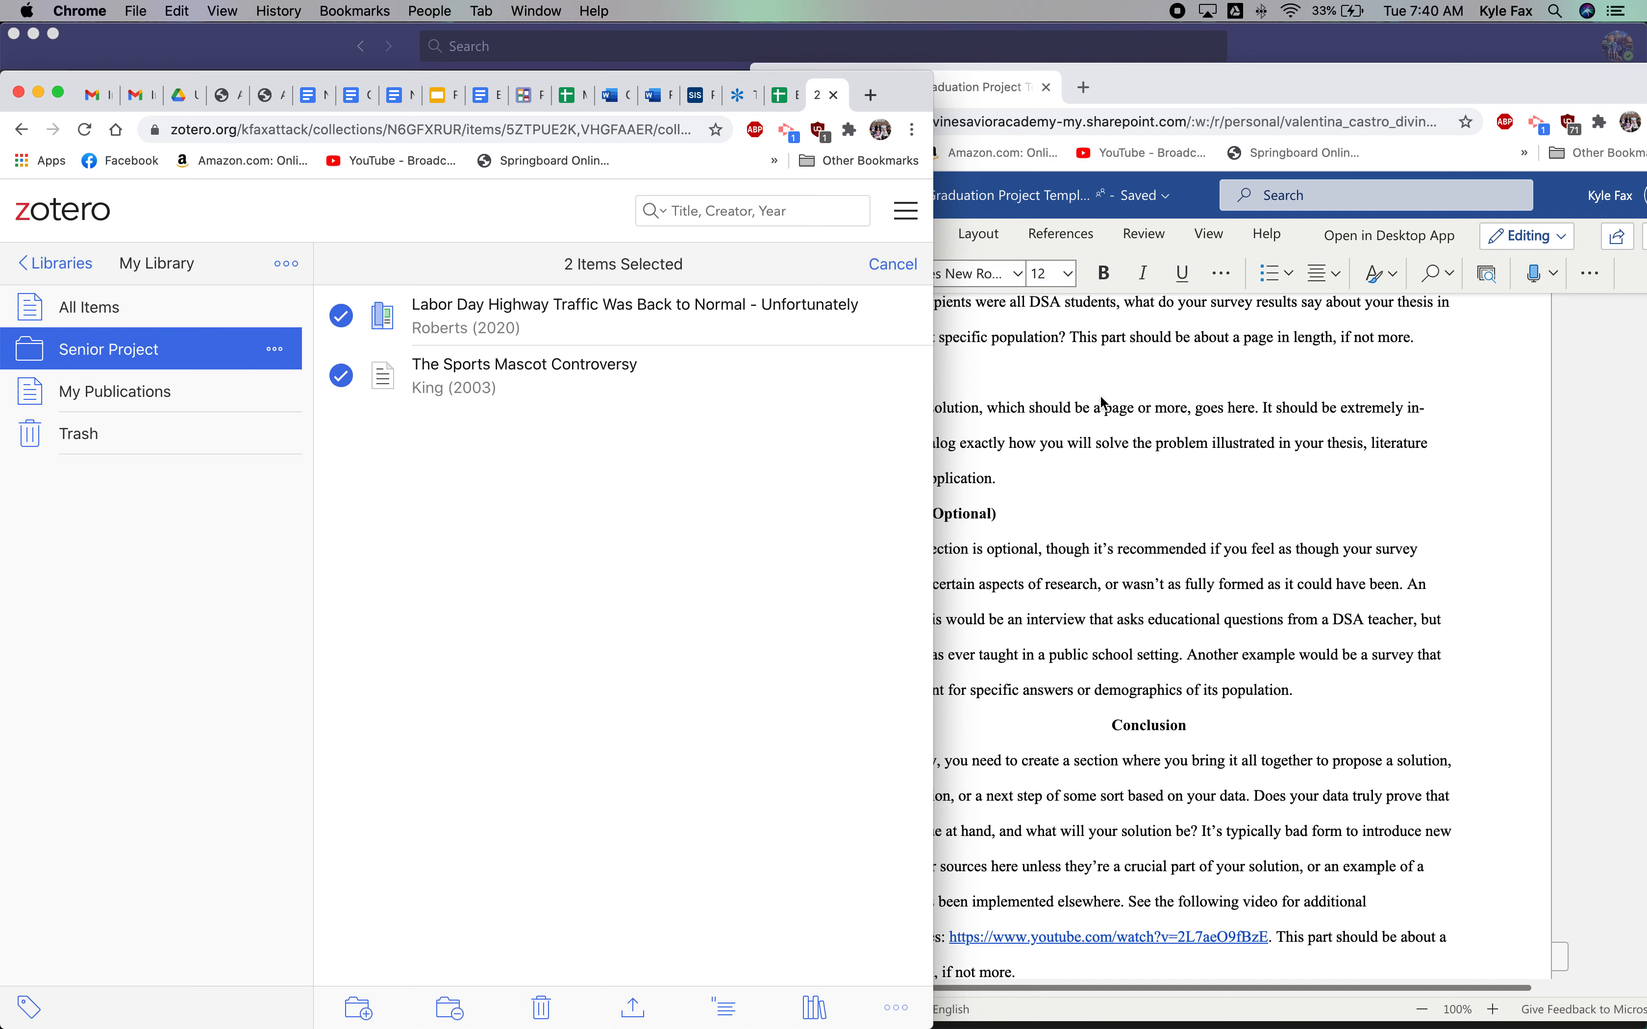
- Switch to the Word document and examine the in-text citations in the paragraphs before the Literature Review
left_click(1079, 408)
scroll(1160, 491, "up", 5)
scroll(1116, 475, "up", 10)
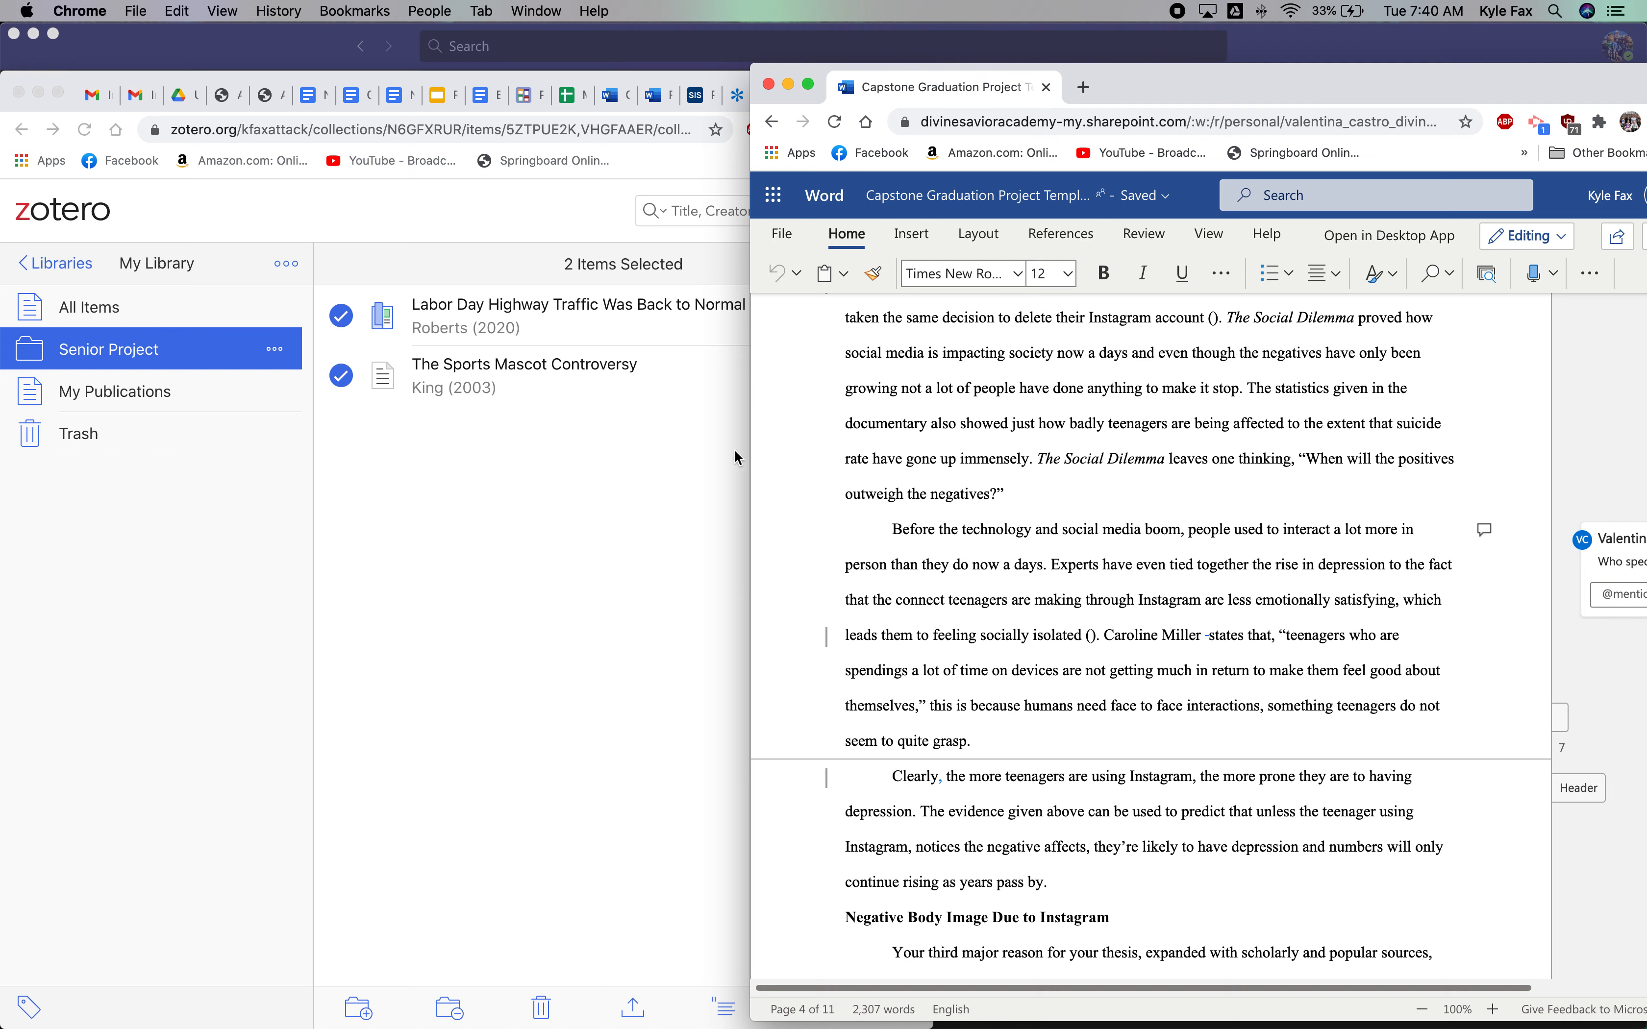
scroll(1134, 681, "up", 10)
scroll(1134, 685, "up", 20)
scroll(1127, 676, "up", 18)
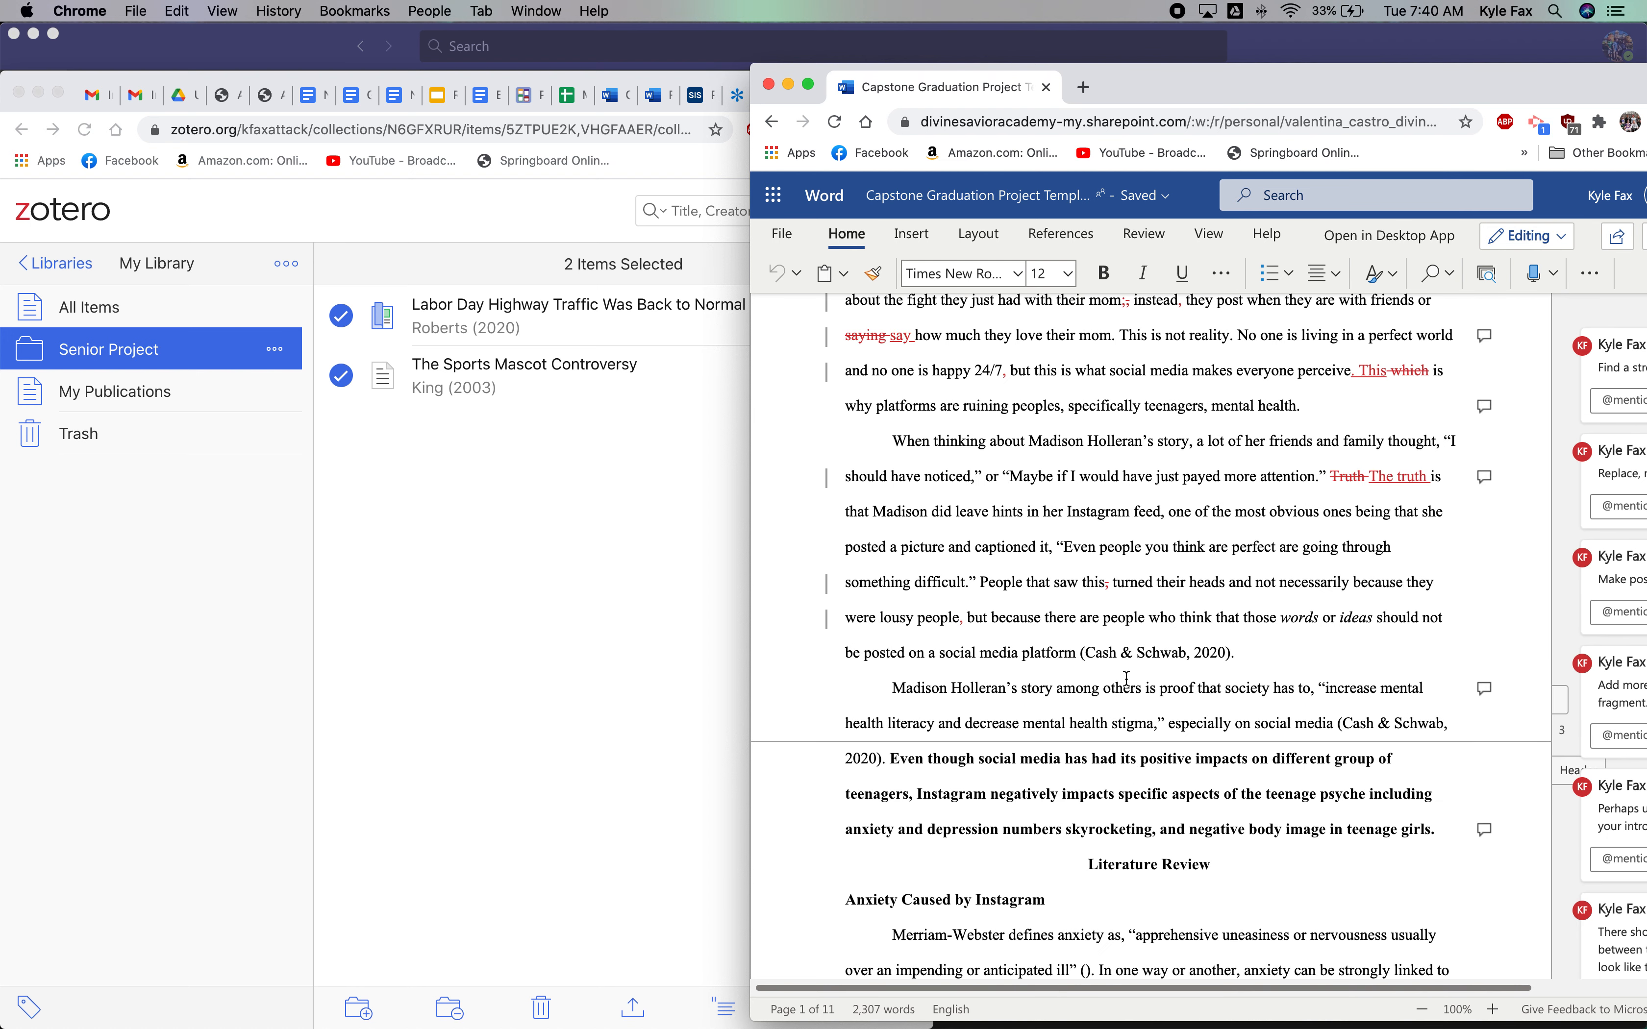
scroll(1127, 678, "up", 1)
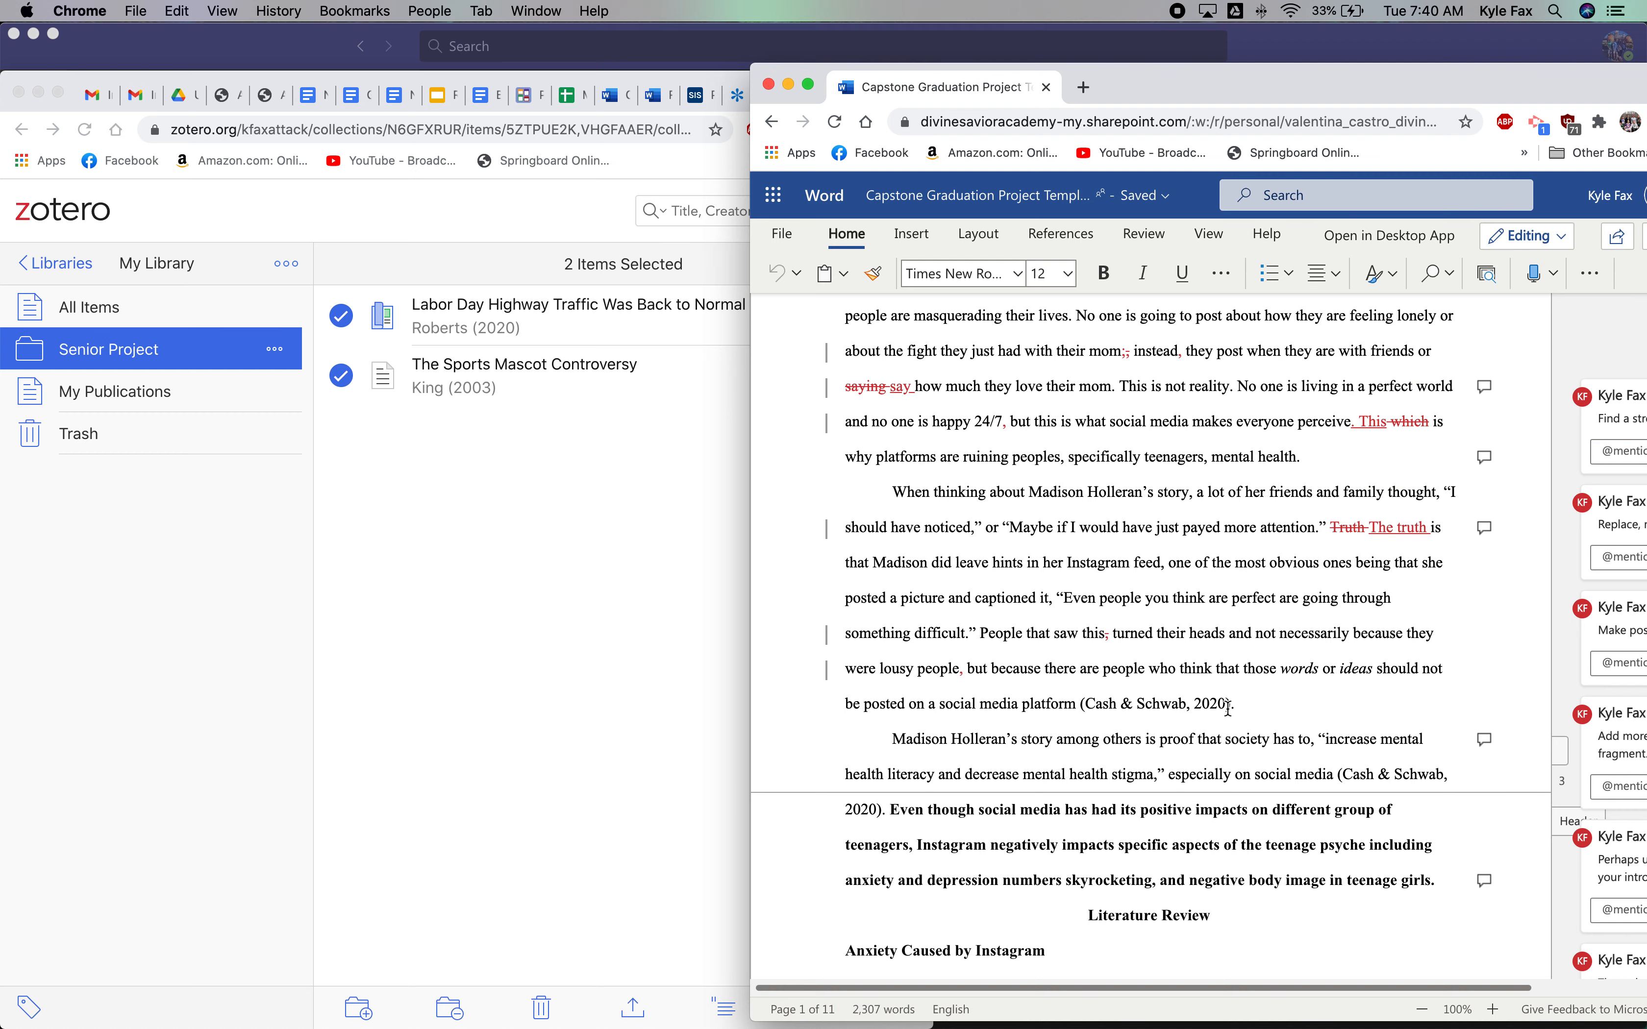
scroll(1227, 708, "up", 5)
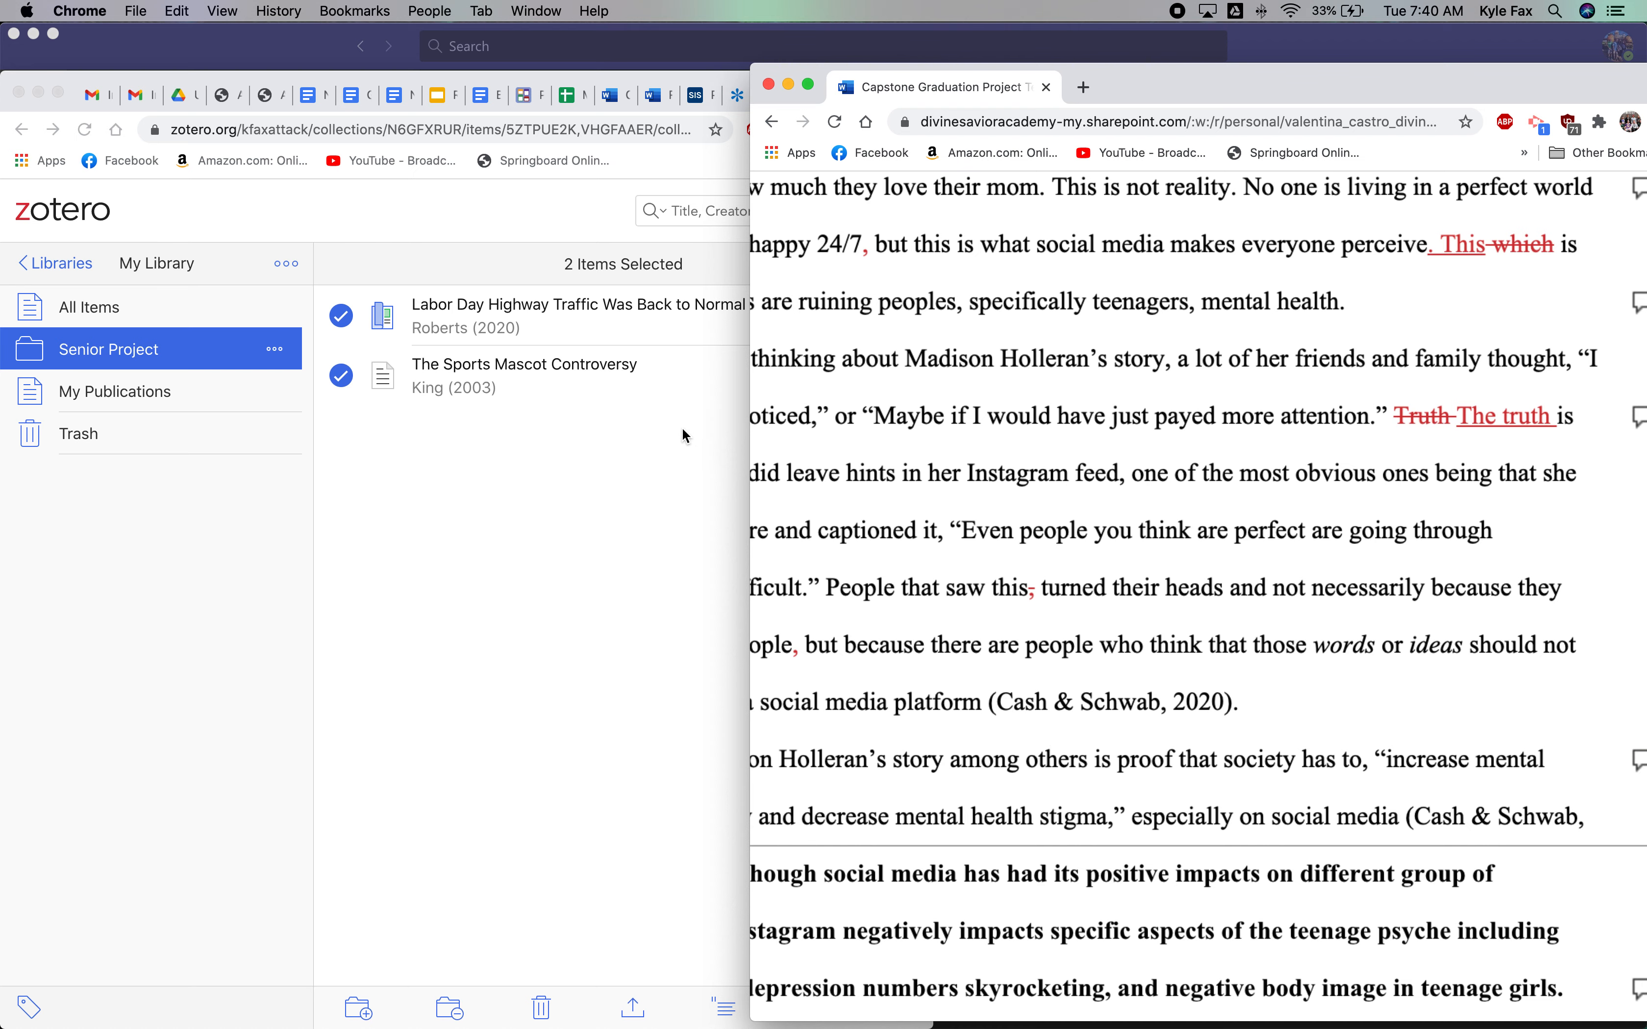
left_click(568, 520)
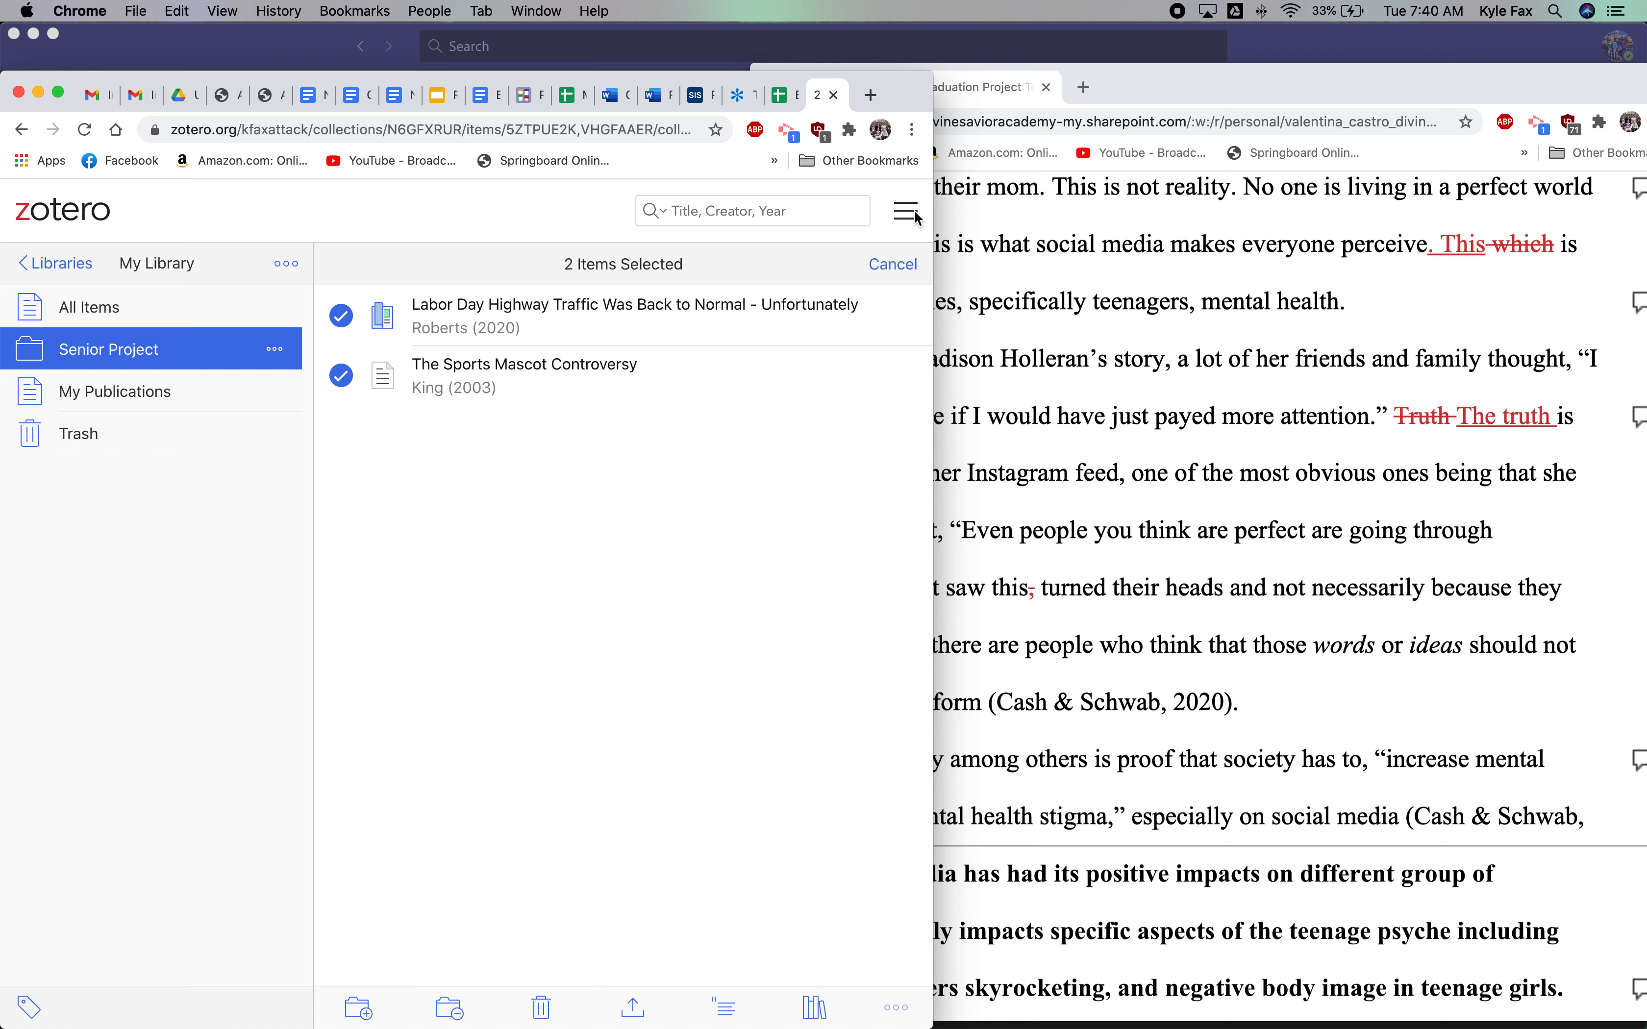
- Go to the References page at the end of the Word document and place the cursor after the placeholder line
left_click(1160, 418)
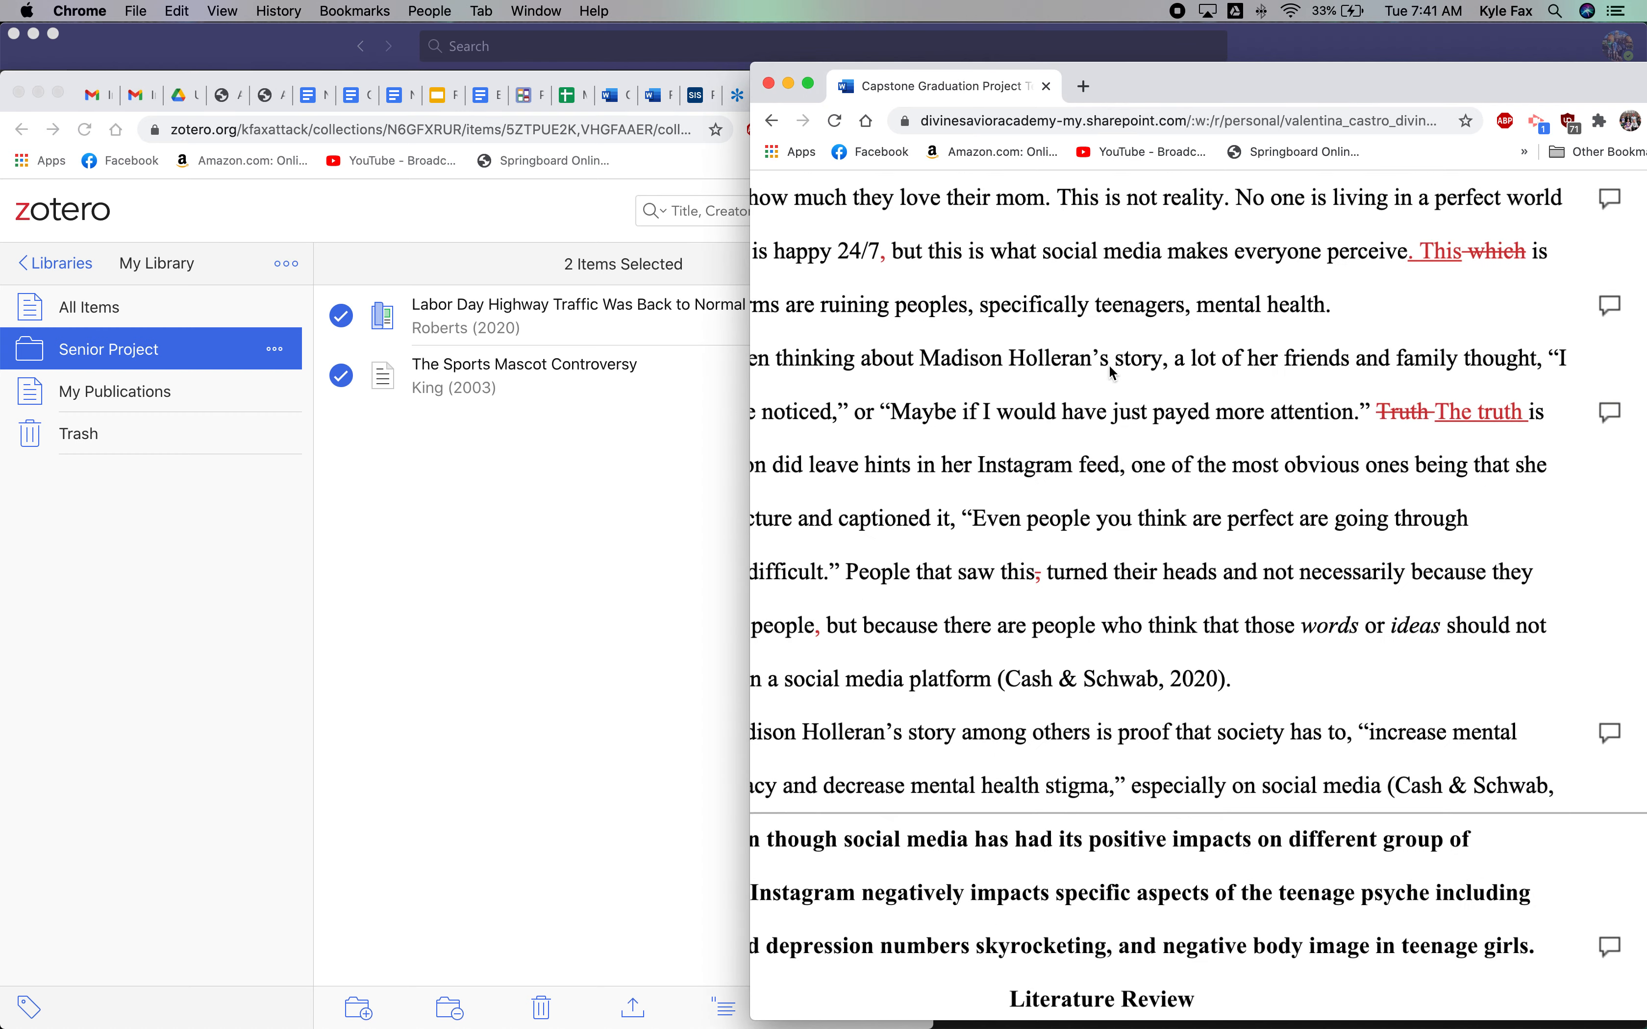
scroll(1025, 500, "down", 5)
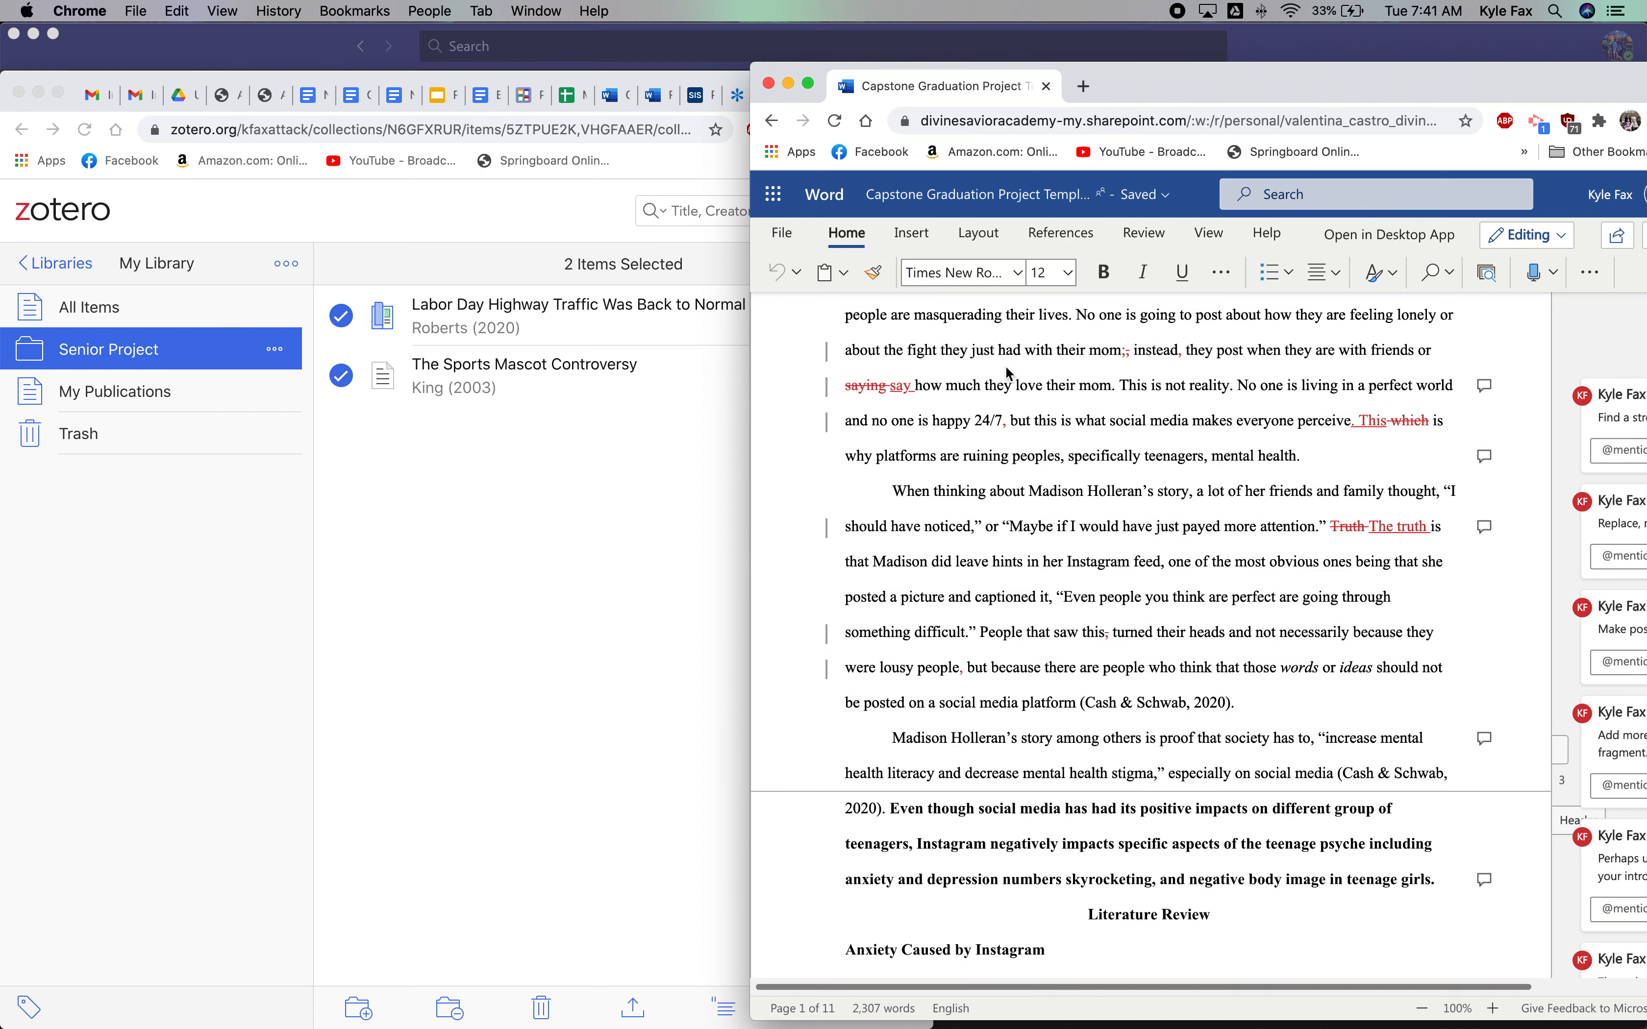
scroll(1056, 480, "down", 10)
scroll(1049, 529, "down", 20)
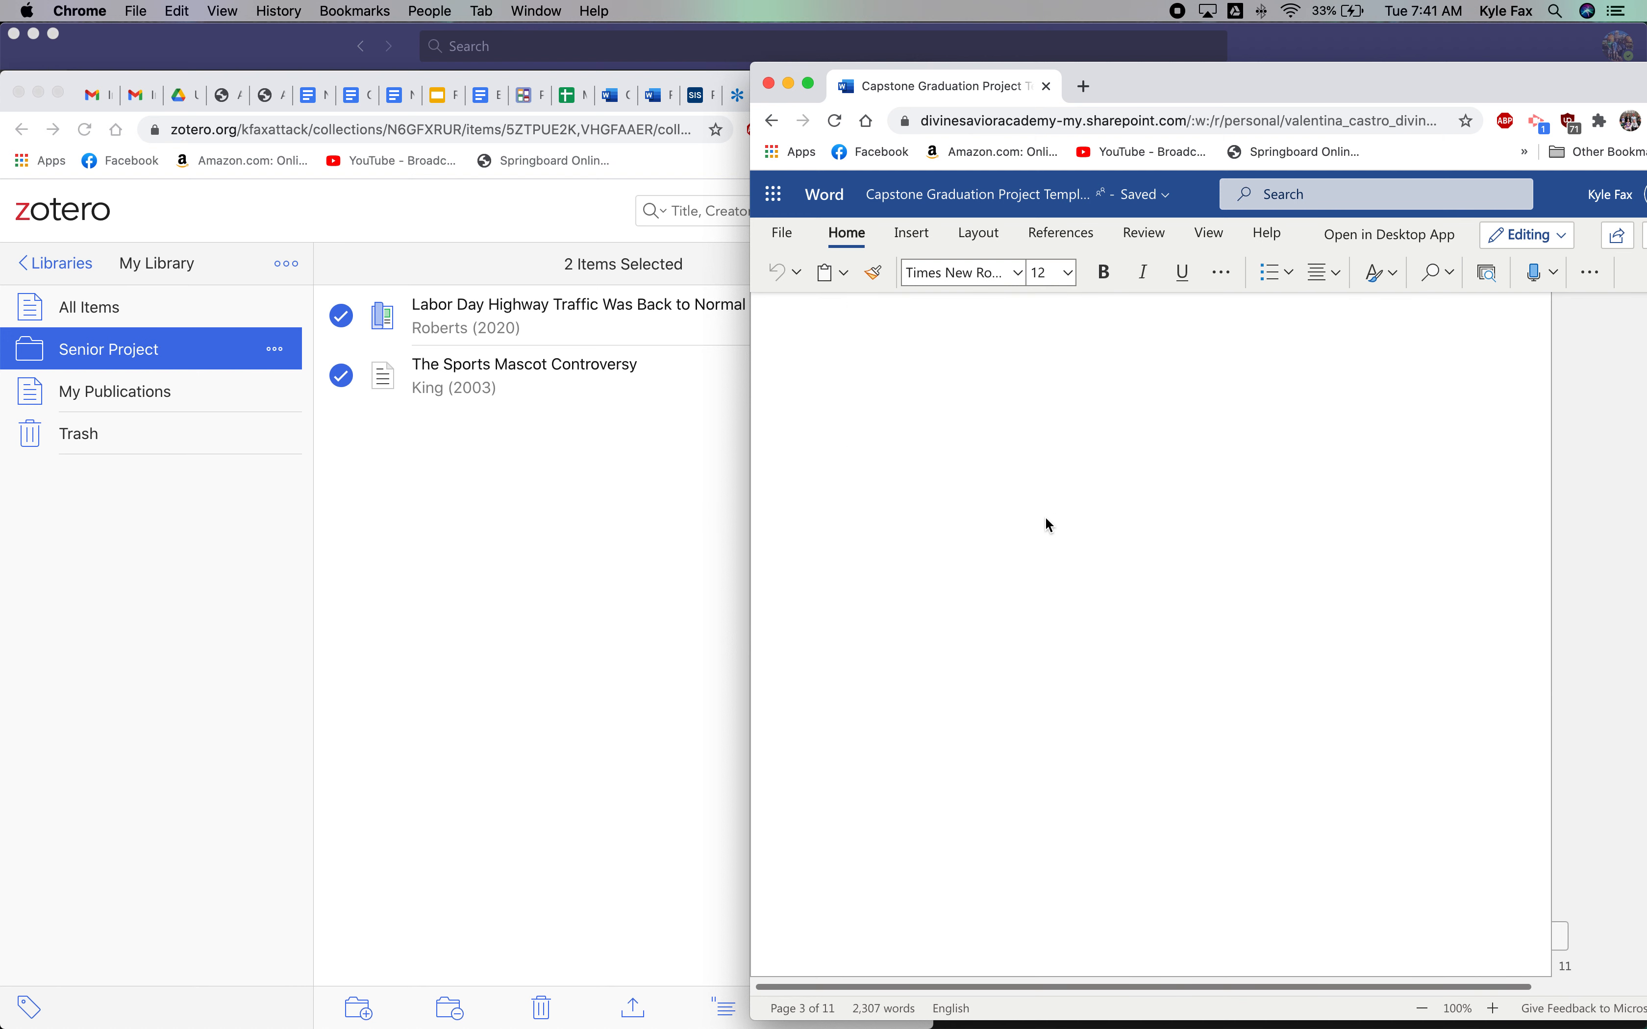
scroll(1050, 513, "down", 5)
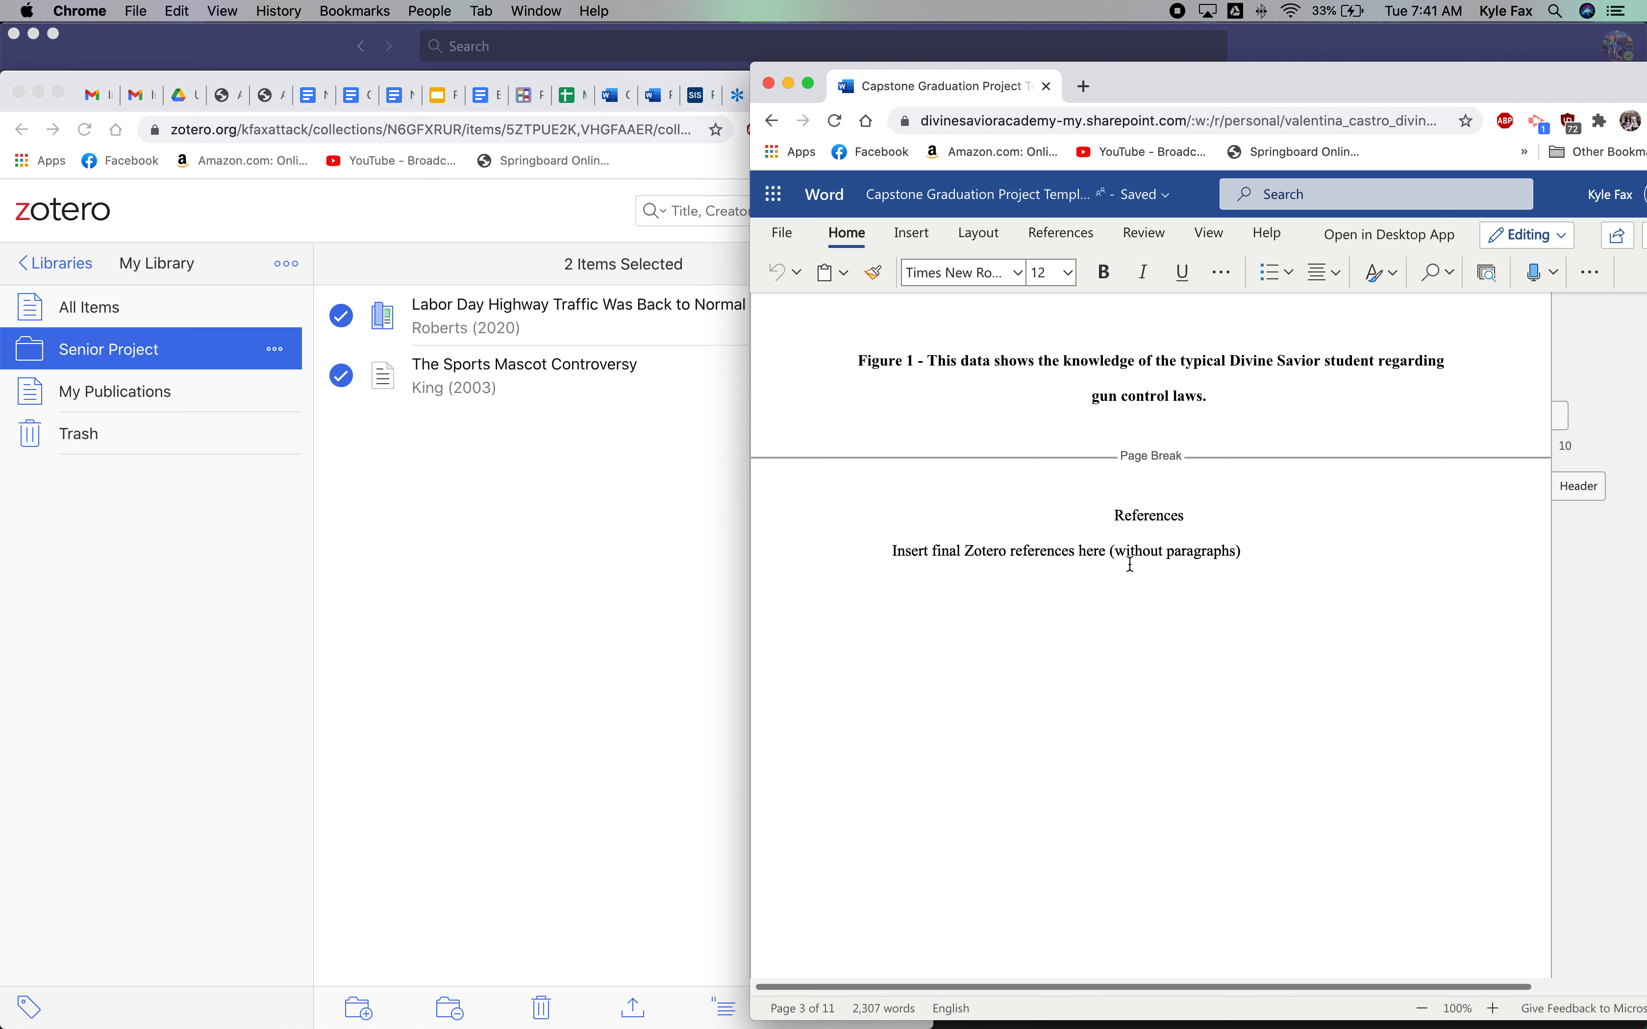
left_click(1262, 550)
scroll(1178, 429, "down", 1)
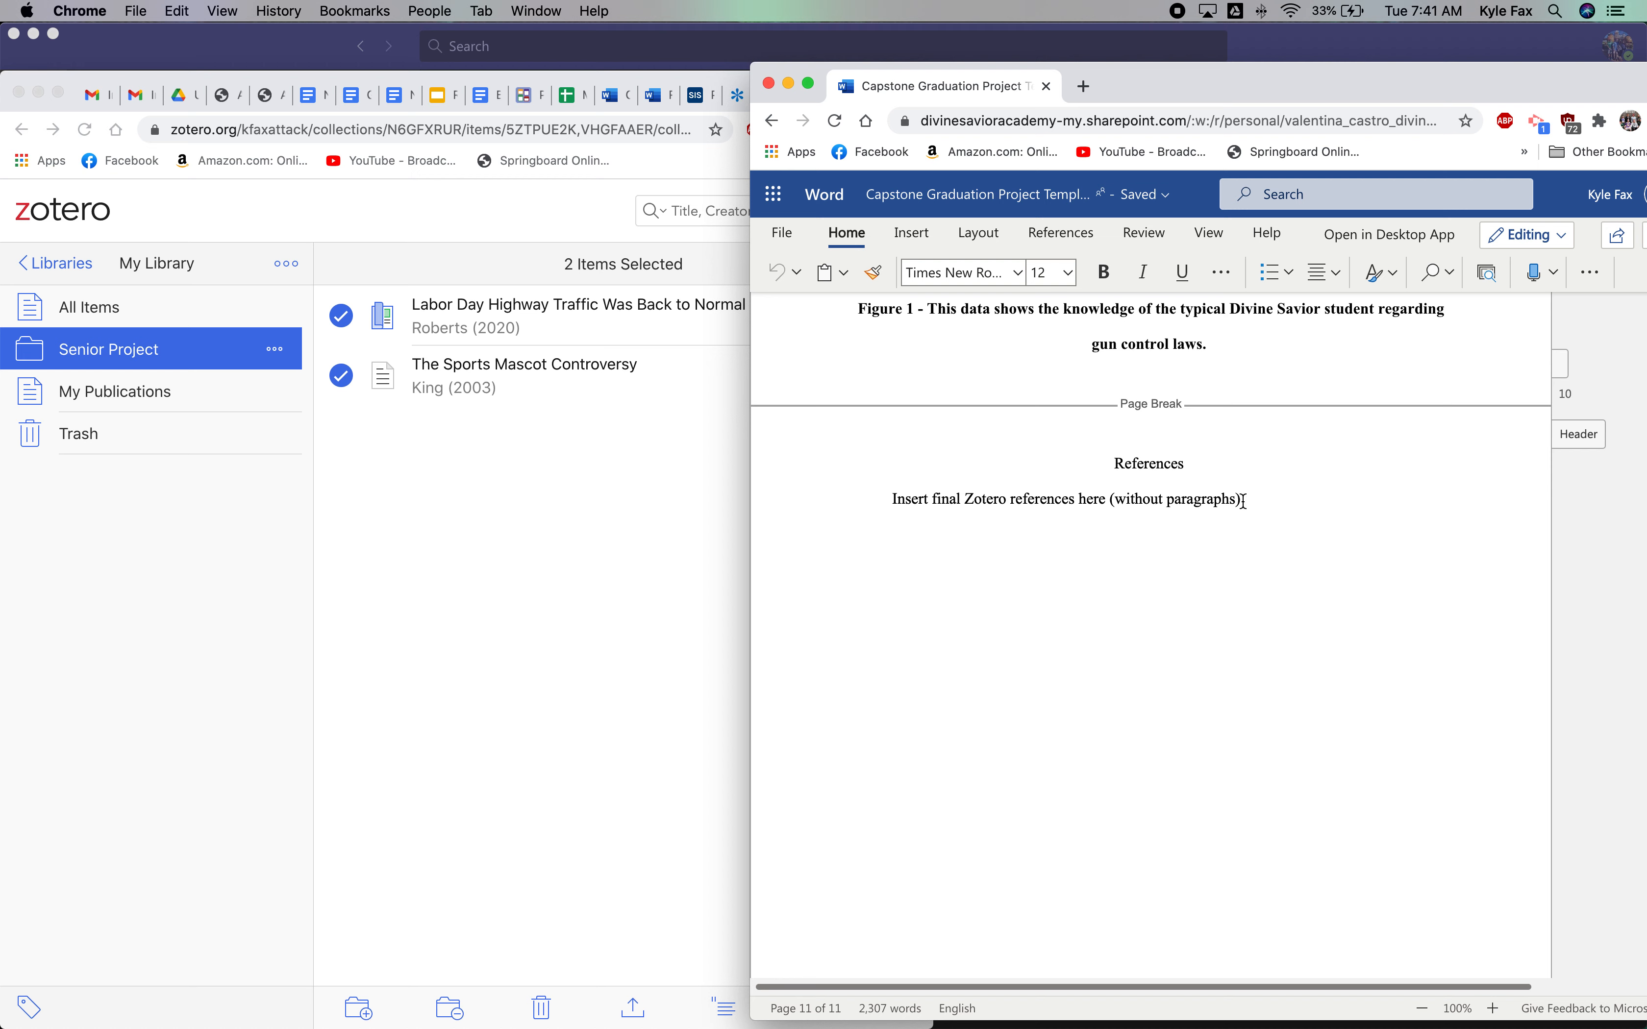
- In Zotero, create an American Psychological Association 7th edition bibliography of the two selected sources, copied to the clipboard
left_click(735, 469)
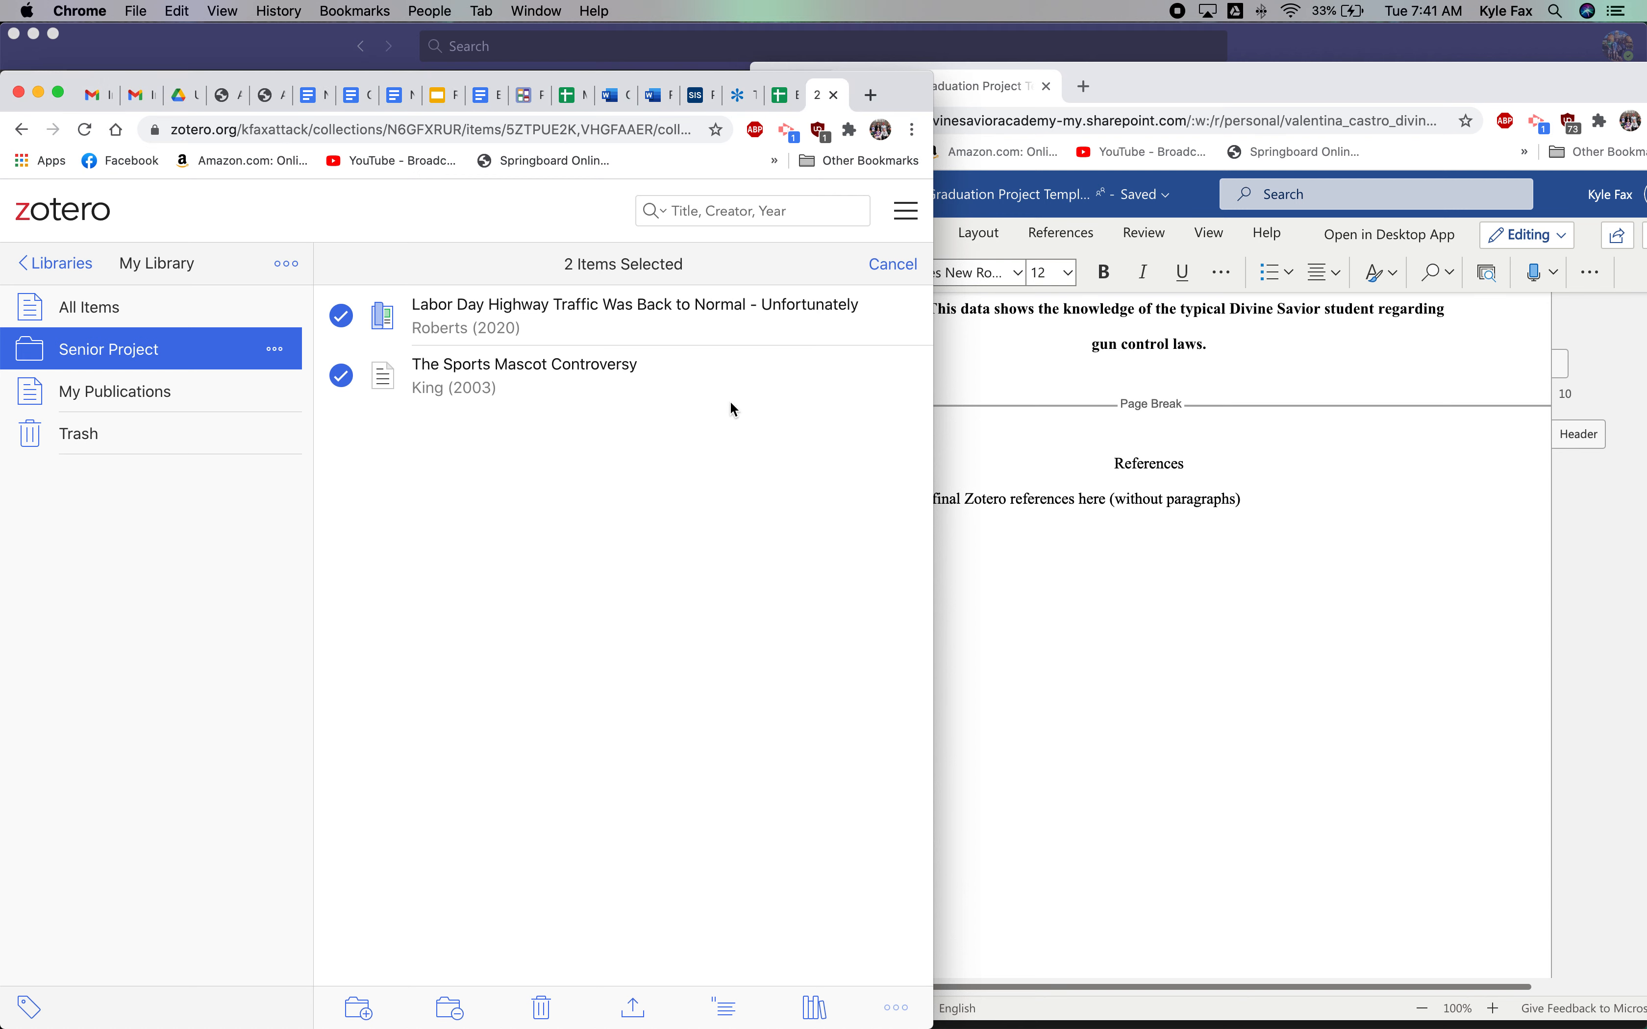
left_click(816, 1010)
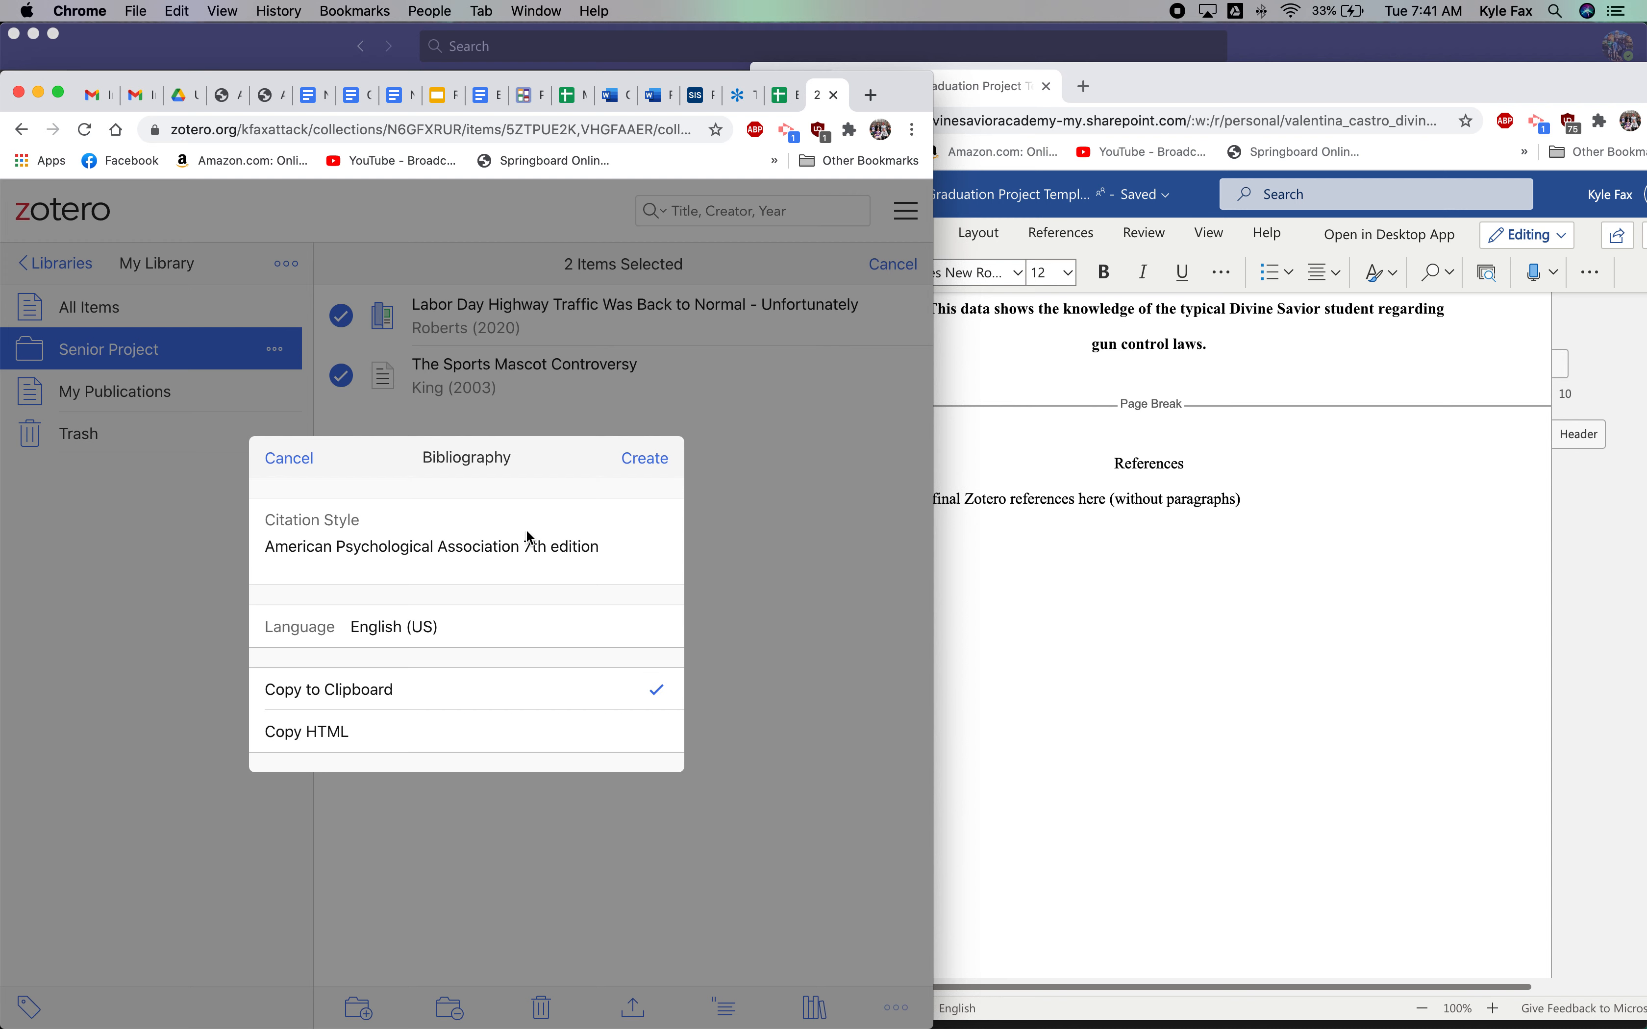
left_click(641, 460)
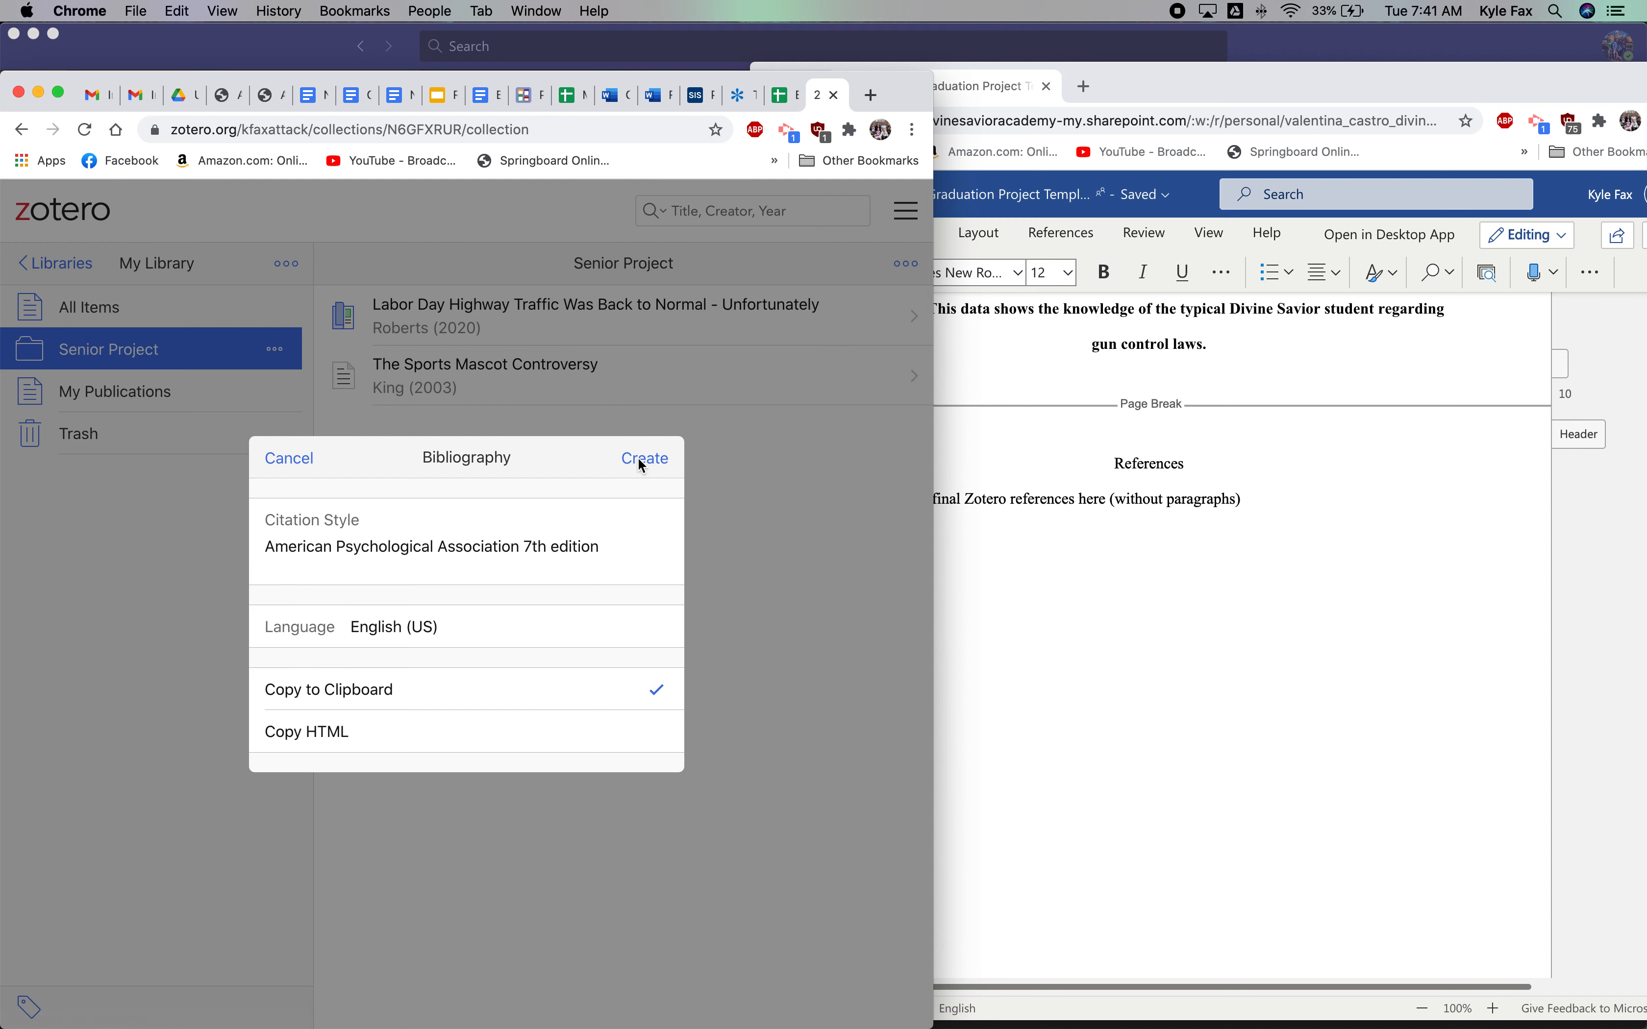
left_click(642, 460)
- Replace the placeholder line under References in Word with the copied bibliography, maximize the window and remove the trailing blank line
left_click(1165, 550)
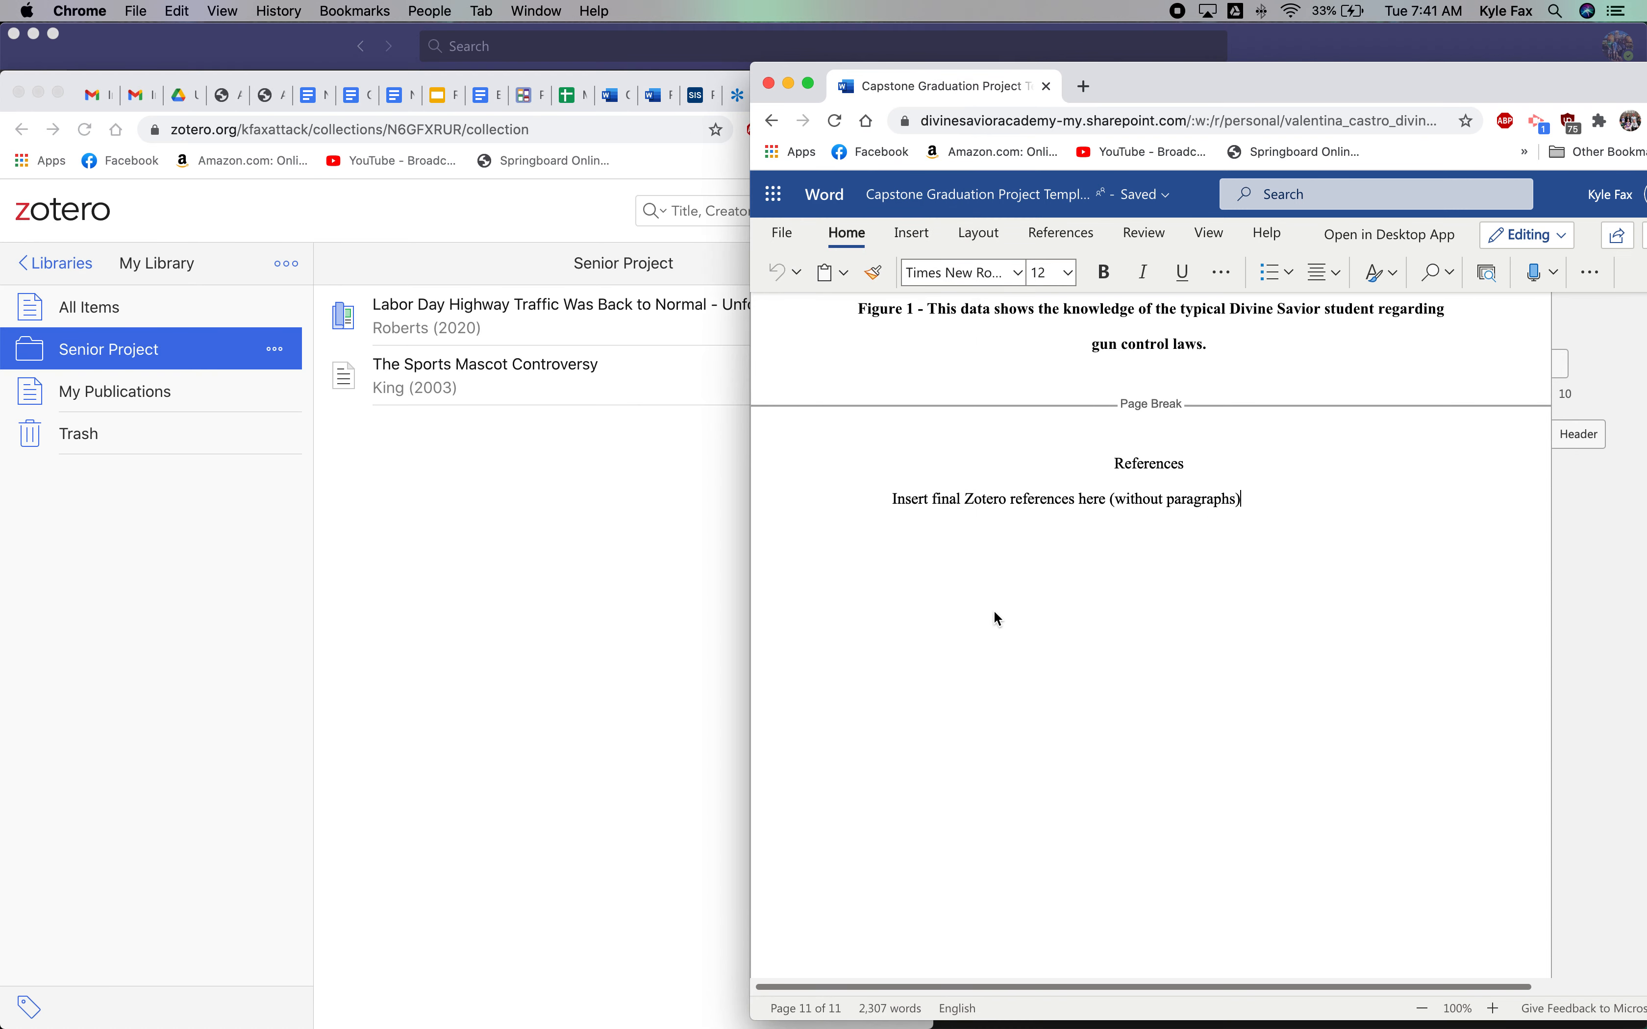
double_click(1018, 501)
triple_click(1018, 500)
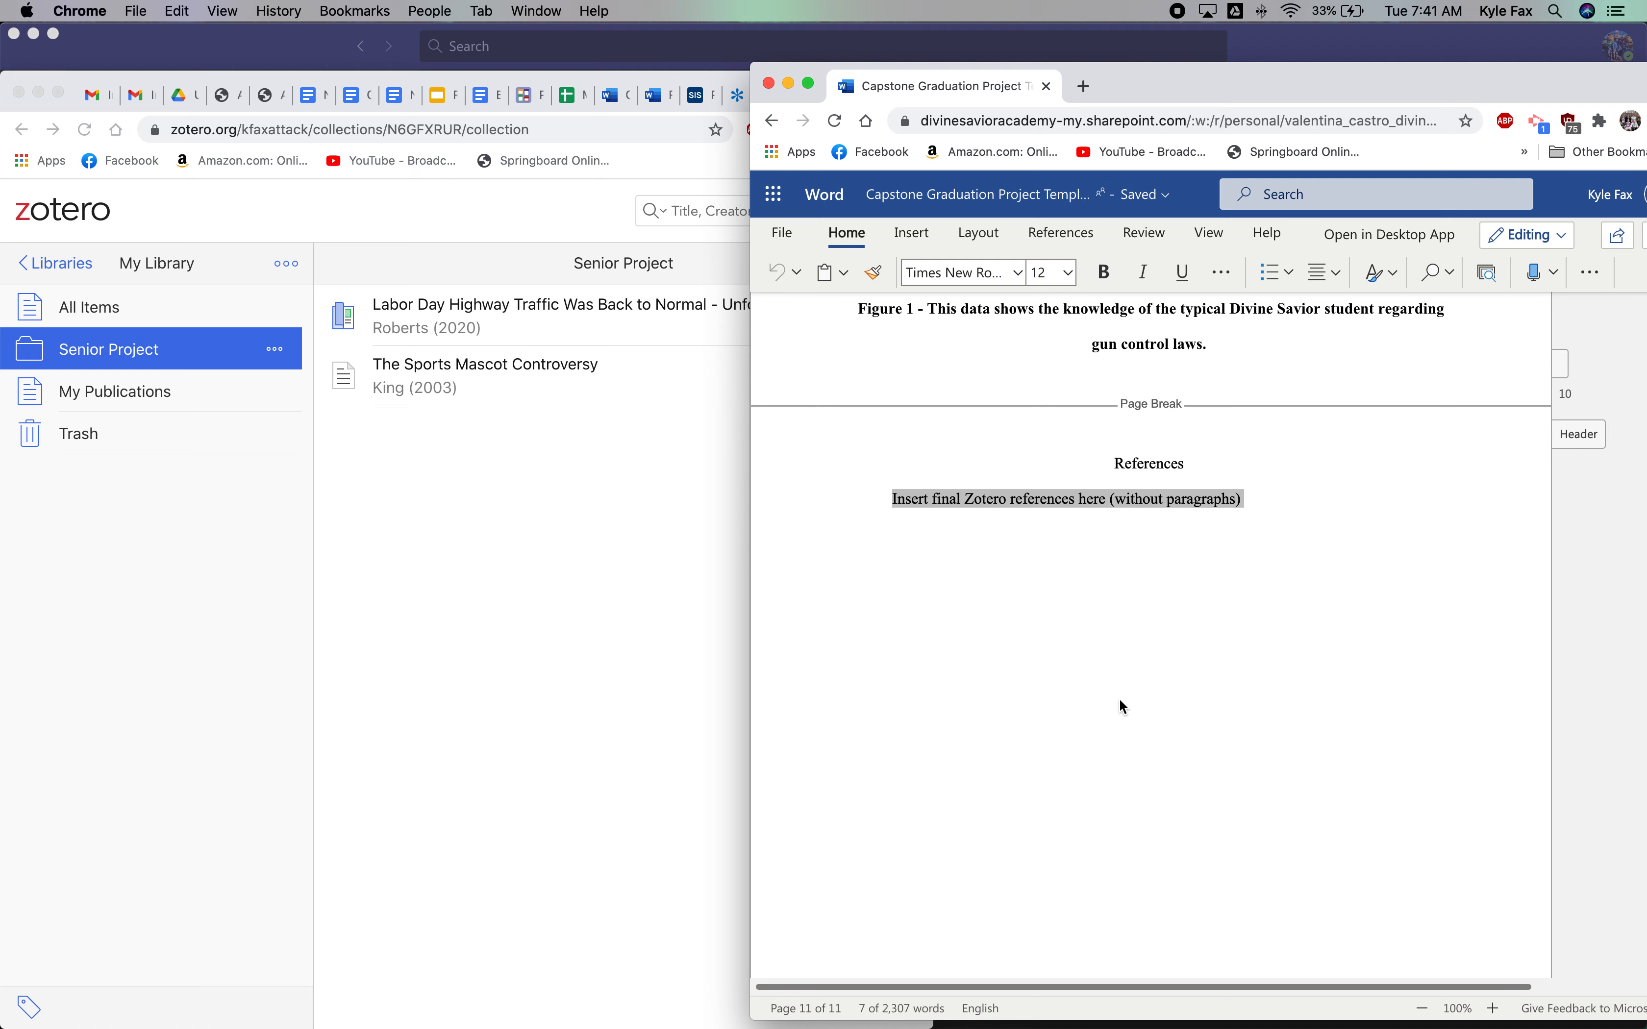
key("super+v")
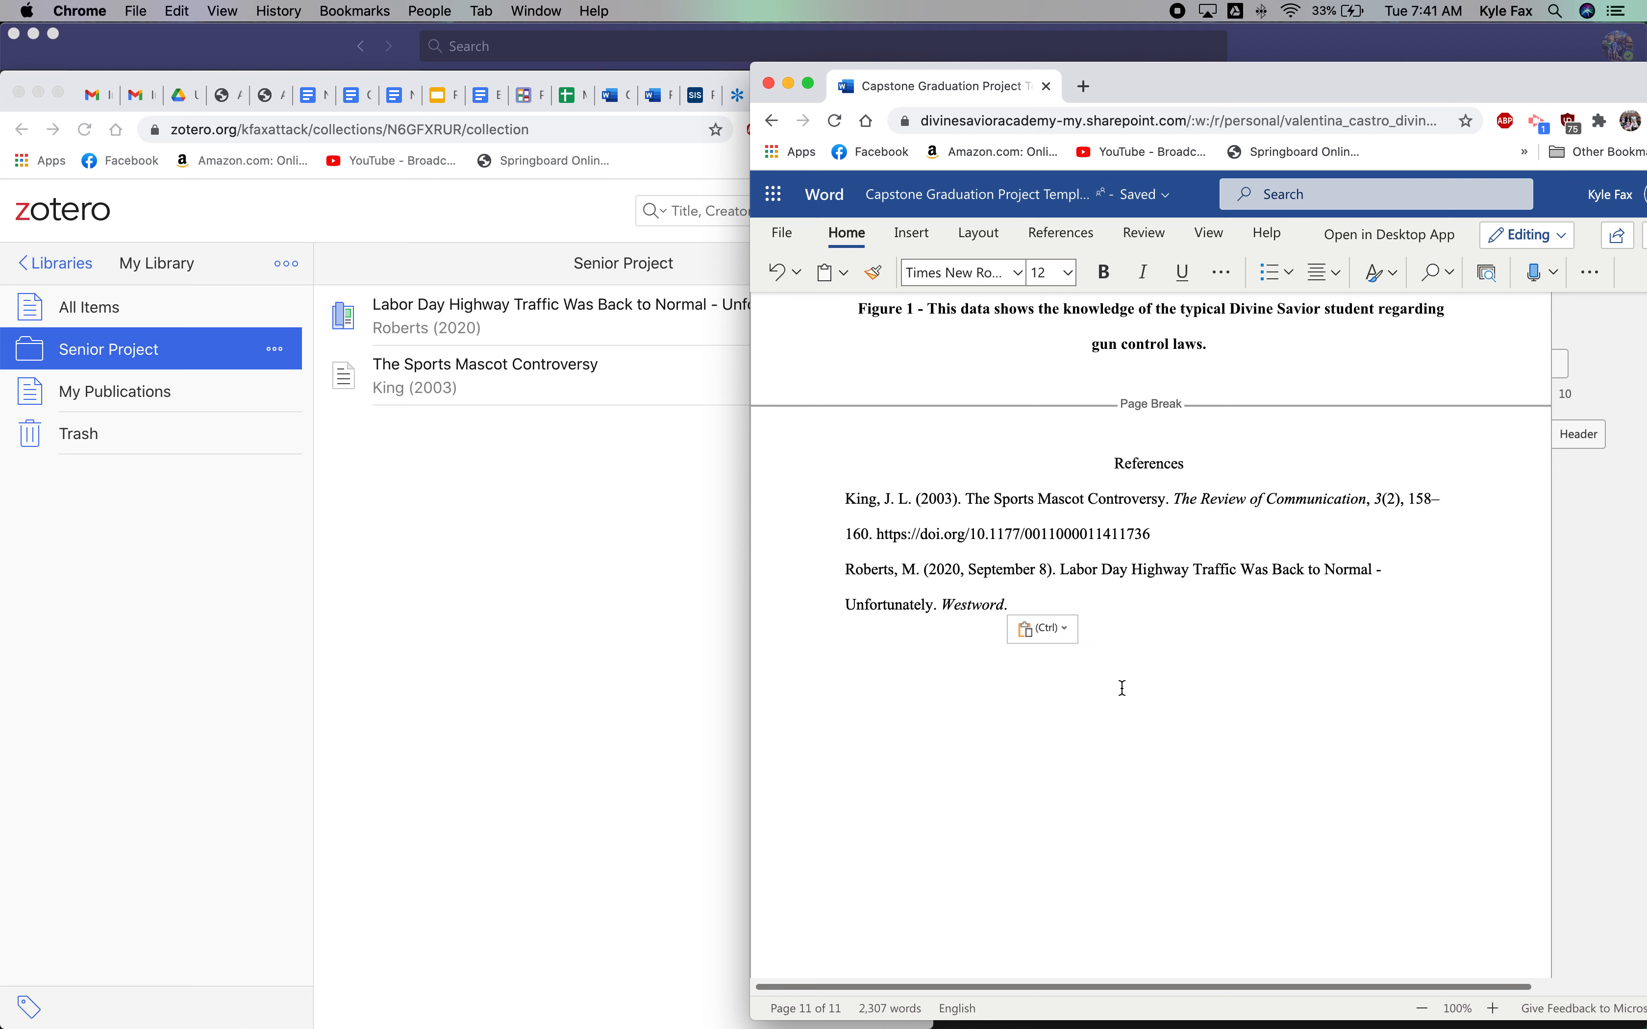
double_click(1195, 76)
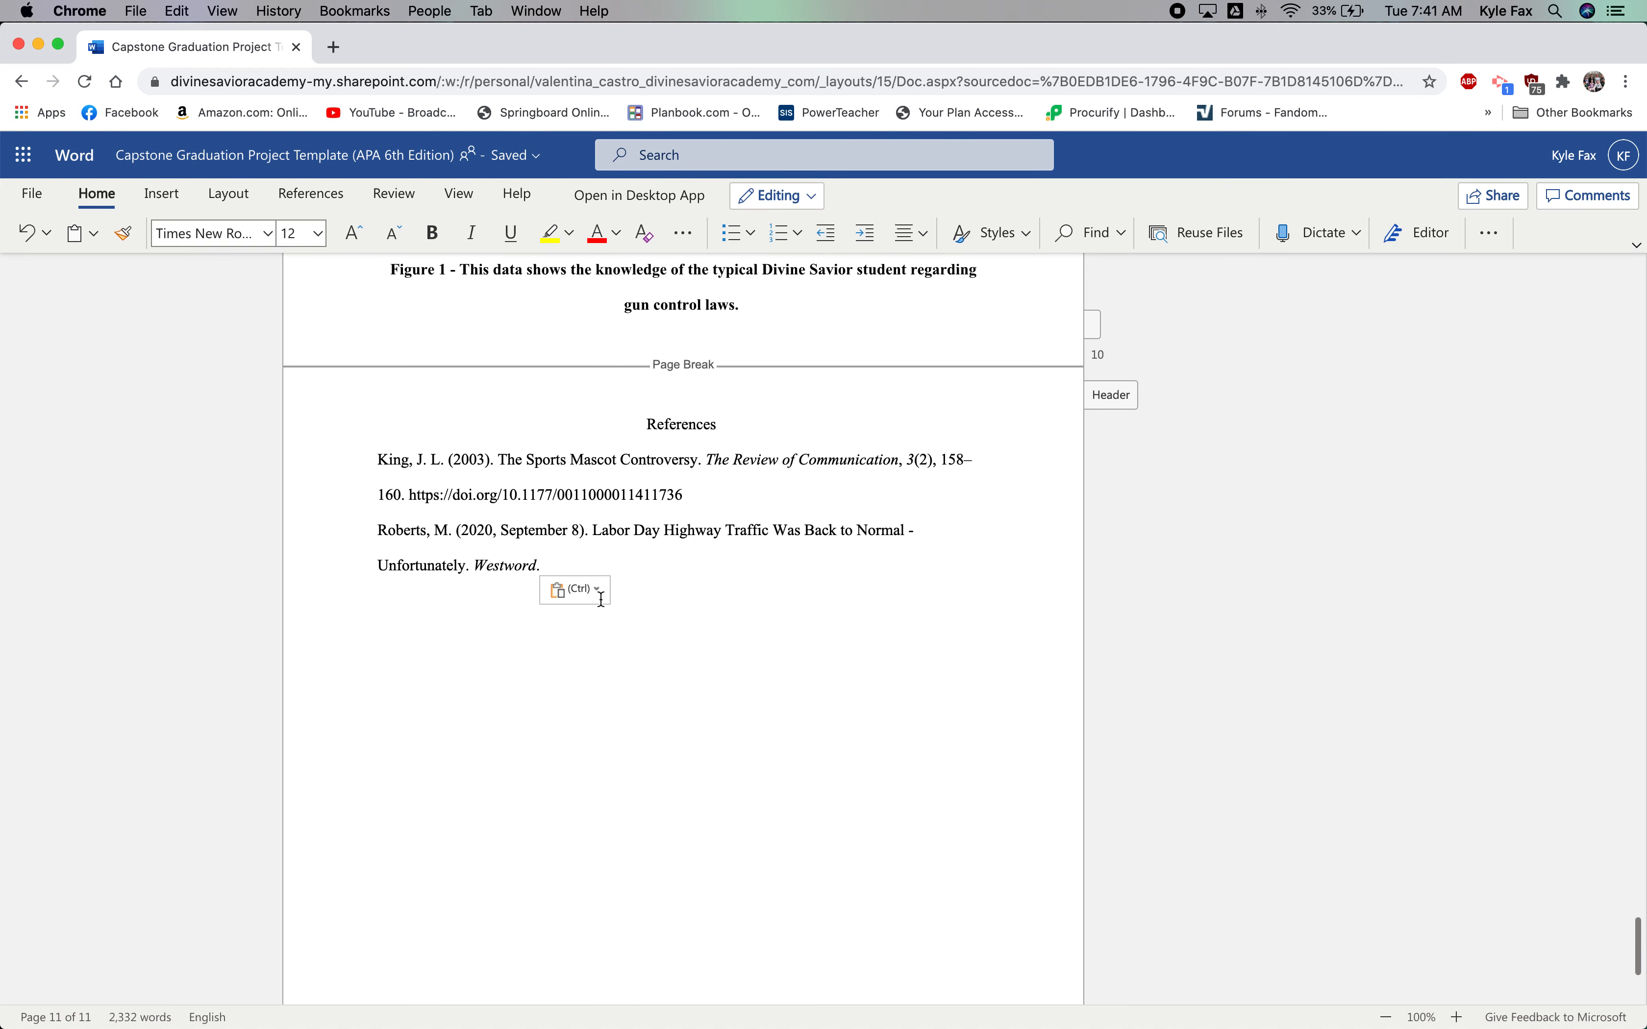
key("BackSpace")
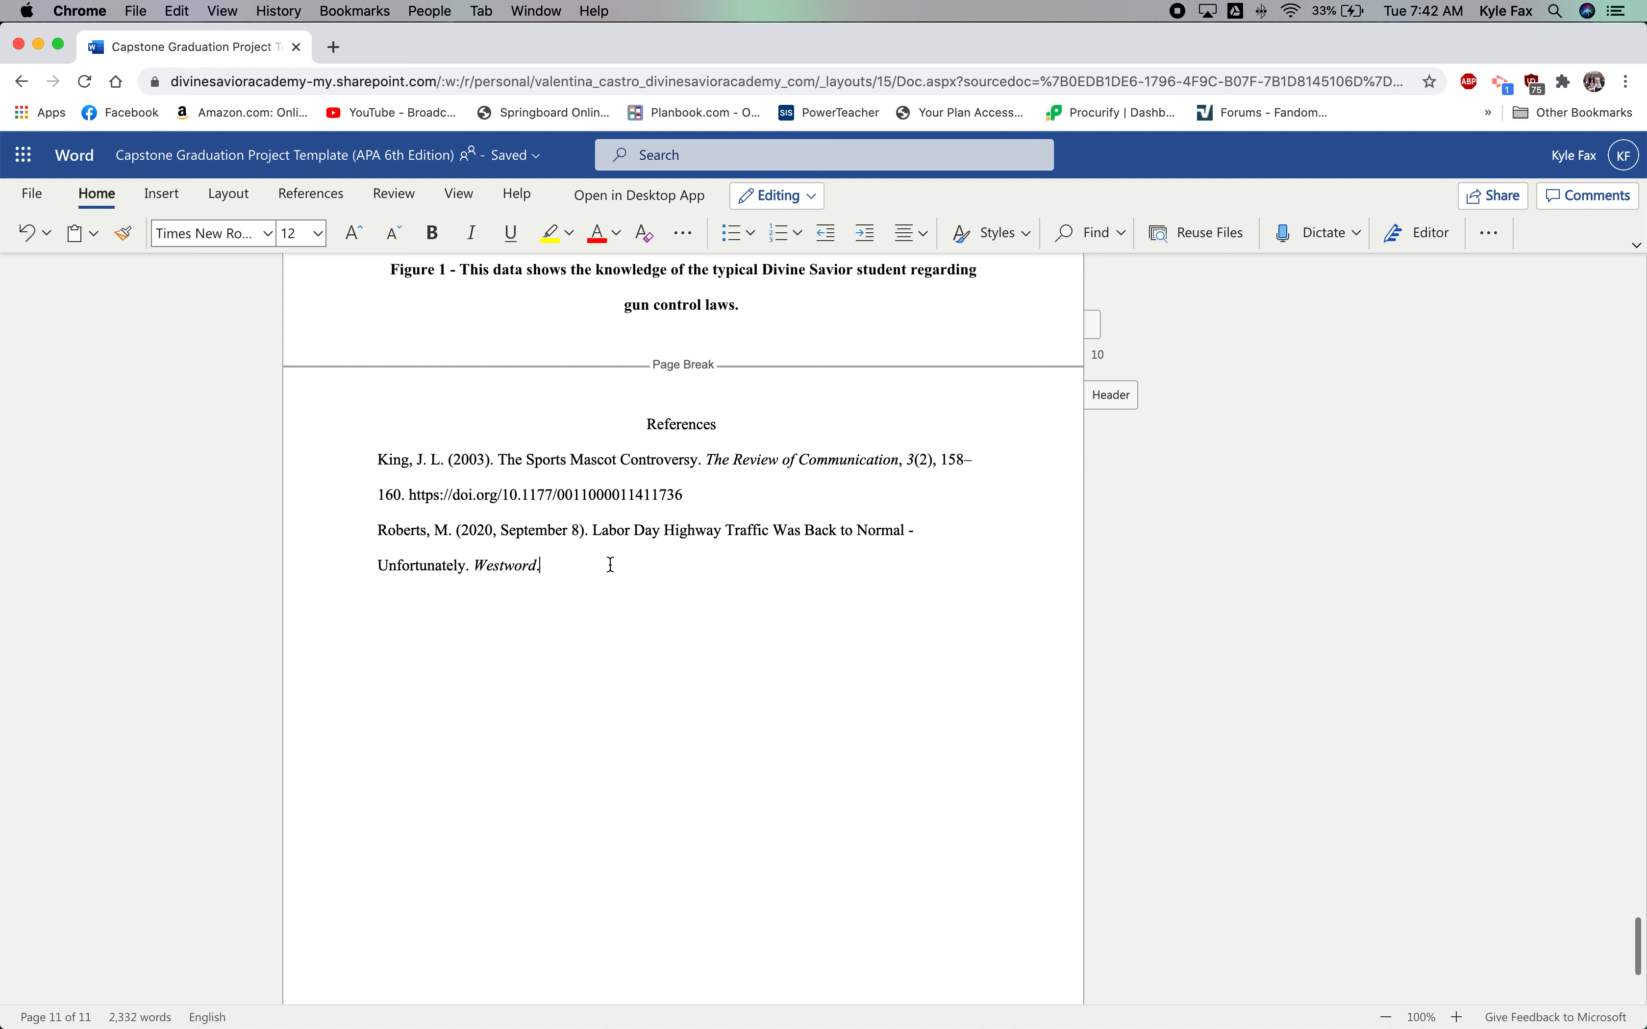
- Give both pasted reference entries a hanging indent of 0.5" in the paragraph settings and deselect them
left_click_drag(610, 564, 329, 471)
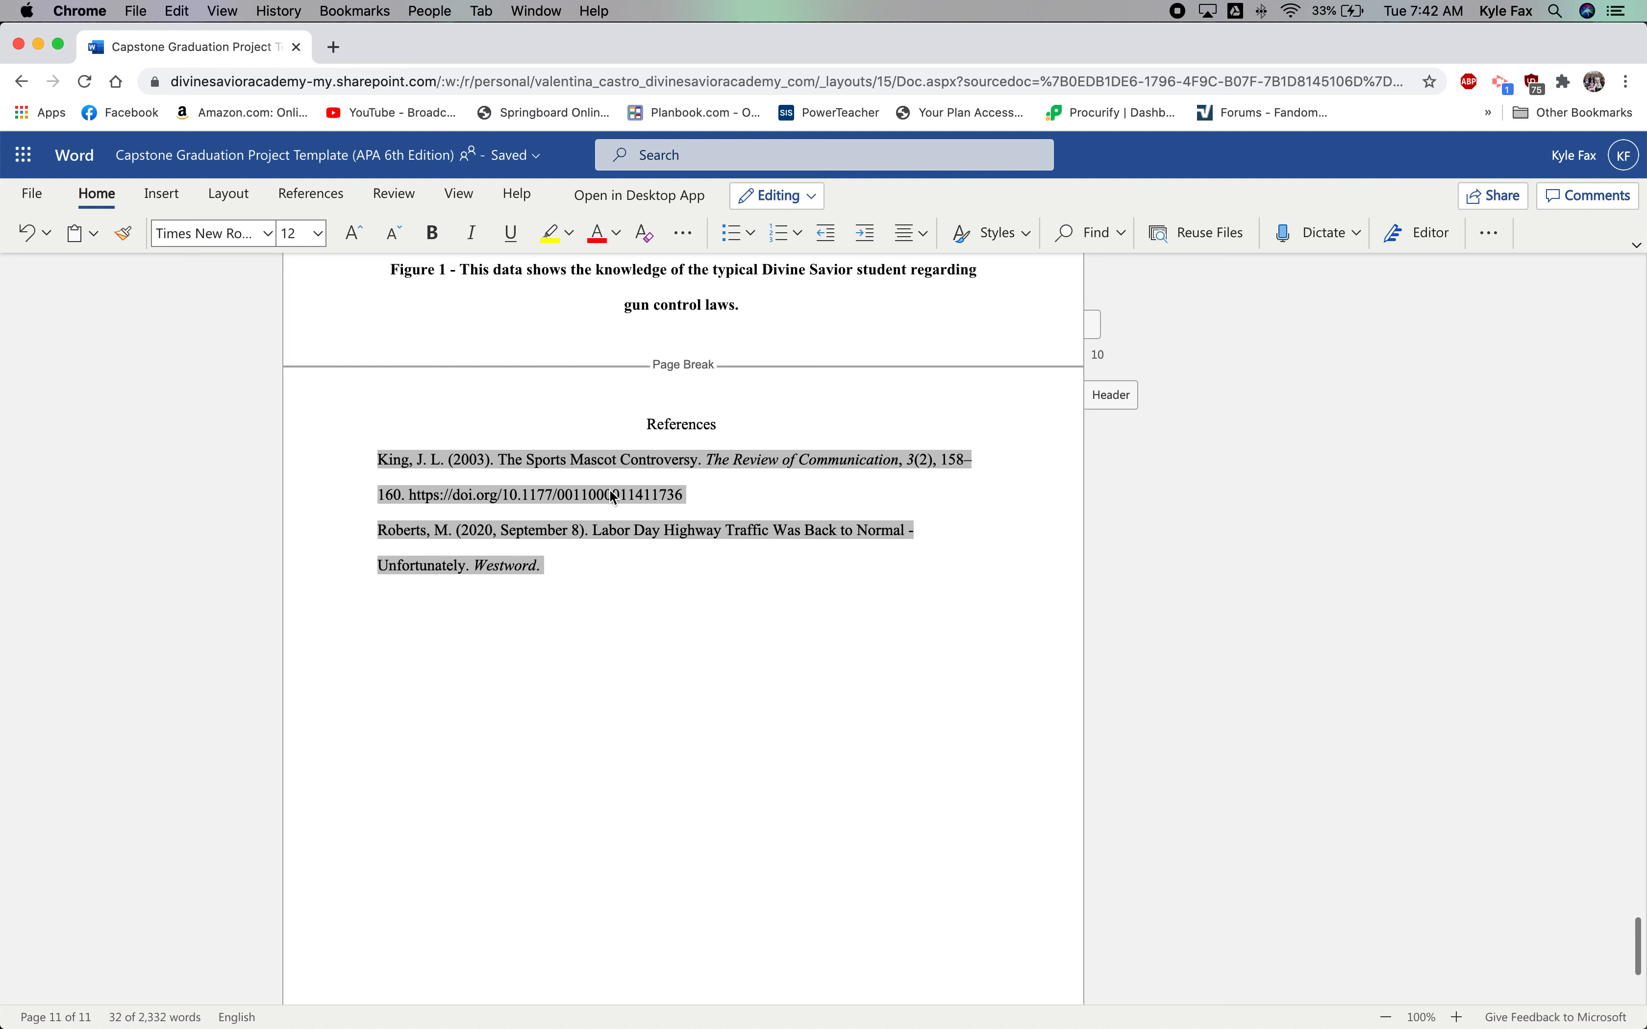
left_click(1488, 234)
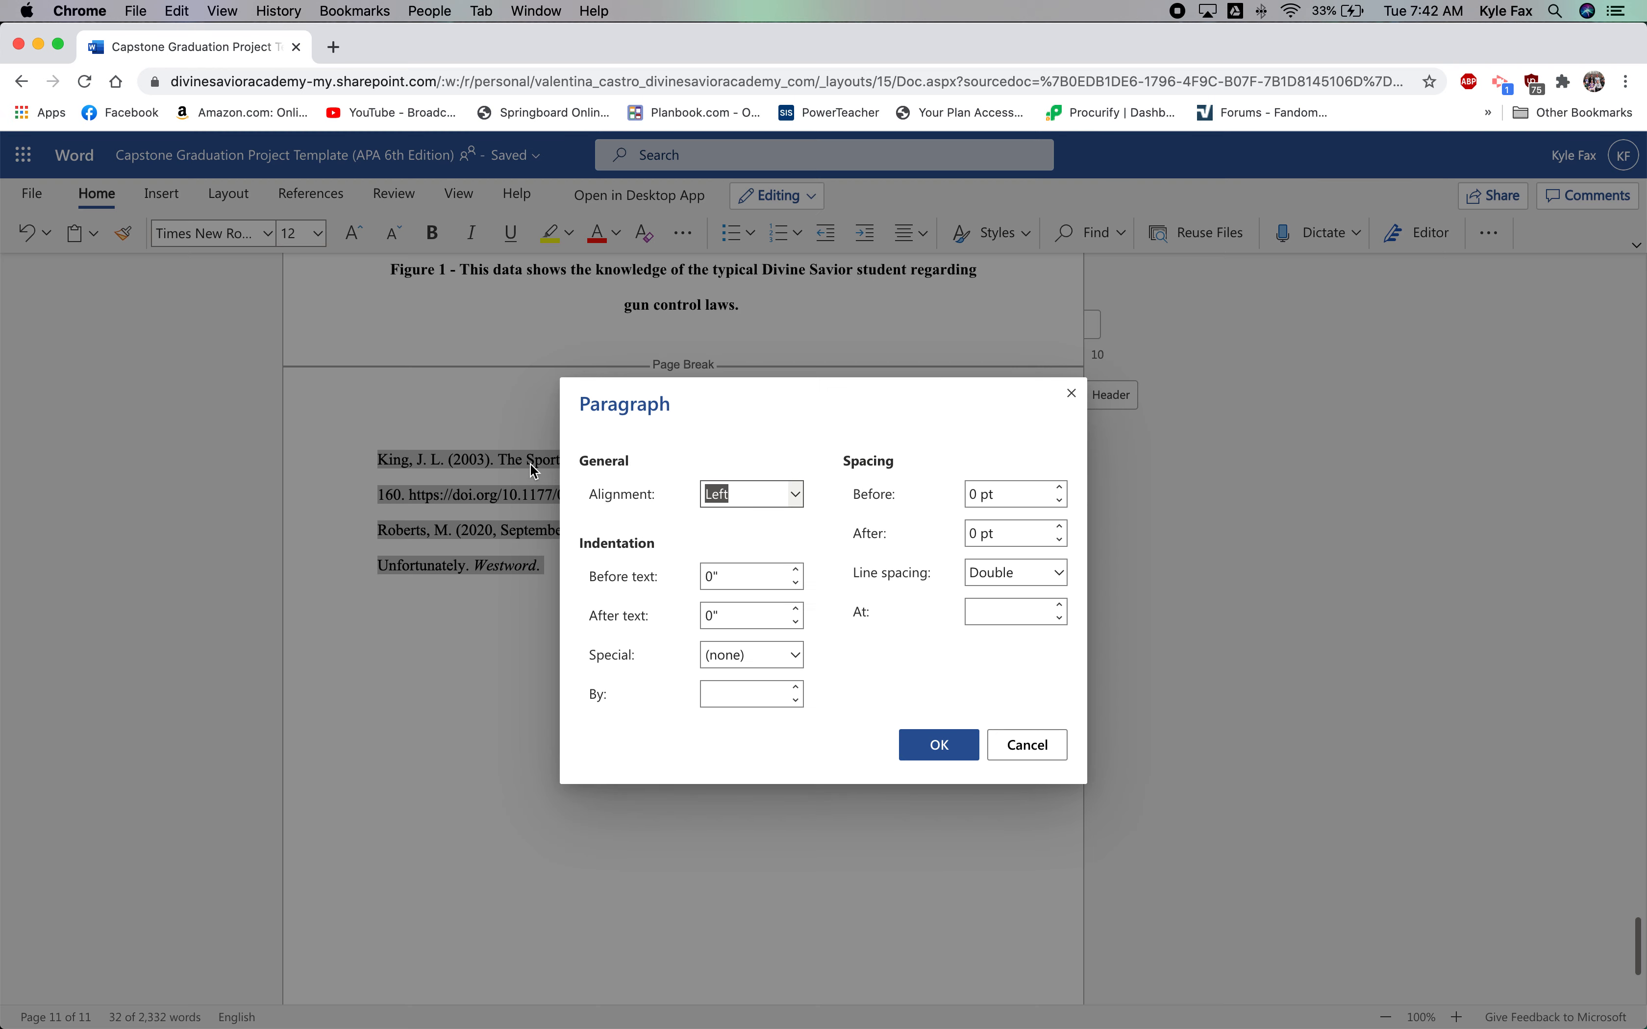
left_click(795, 654)
left_click(755, 747)
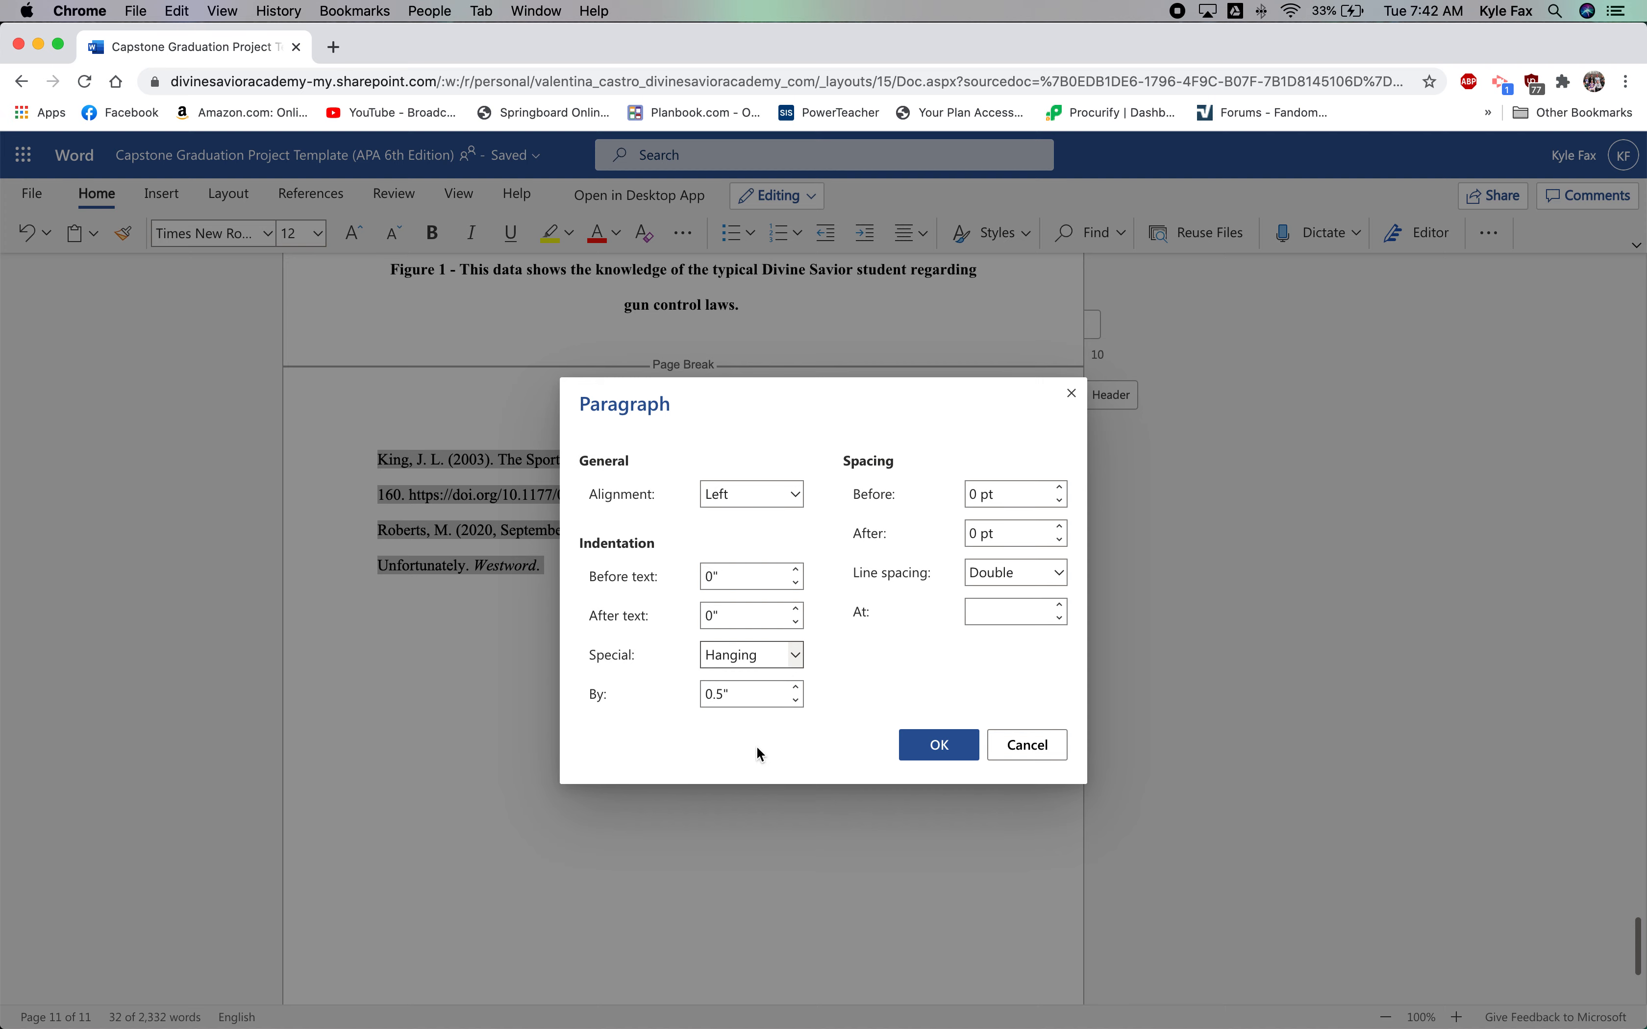
left_click(956, 749)
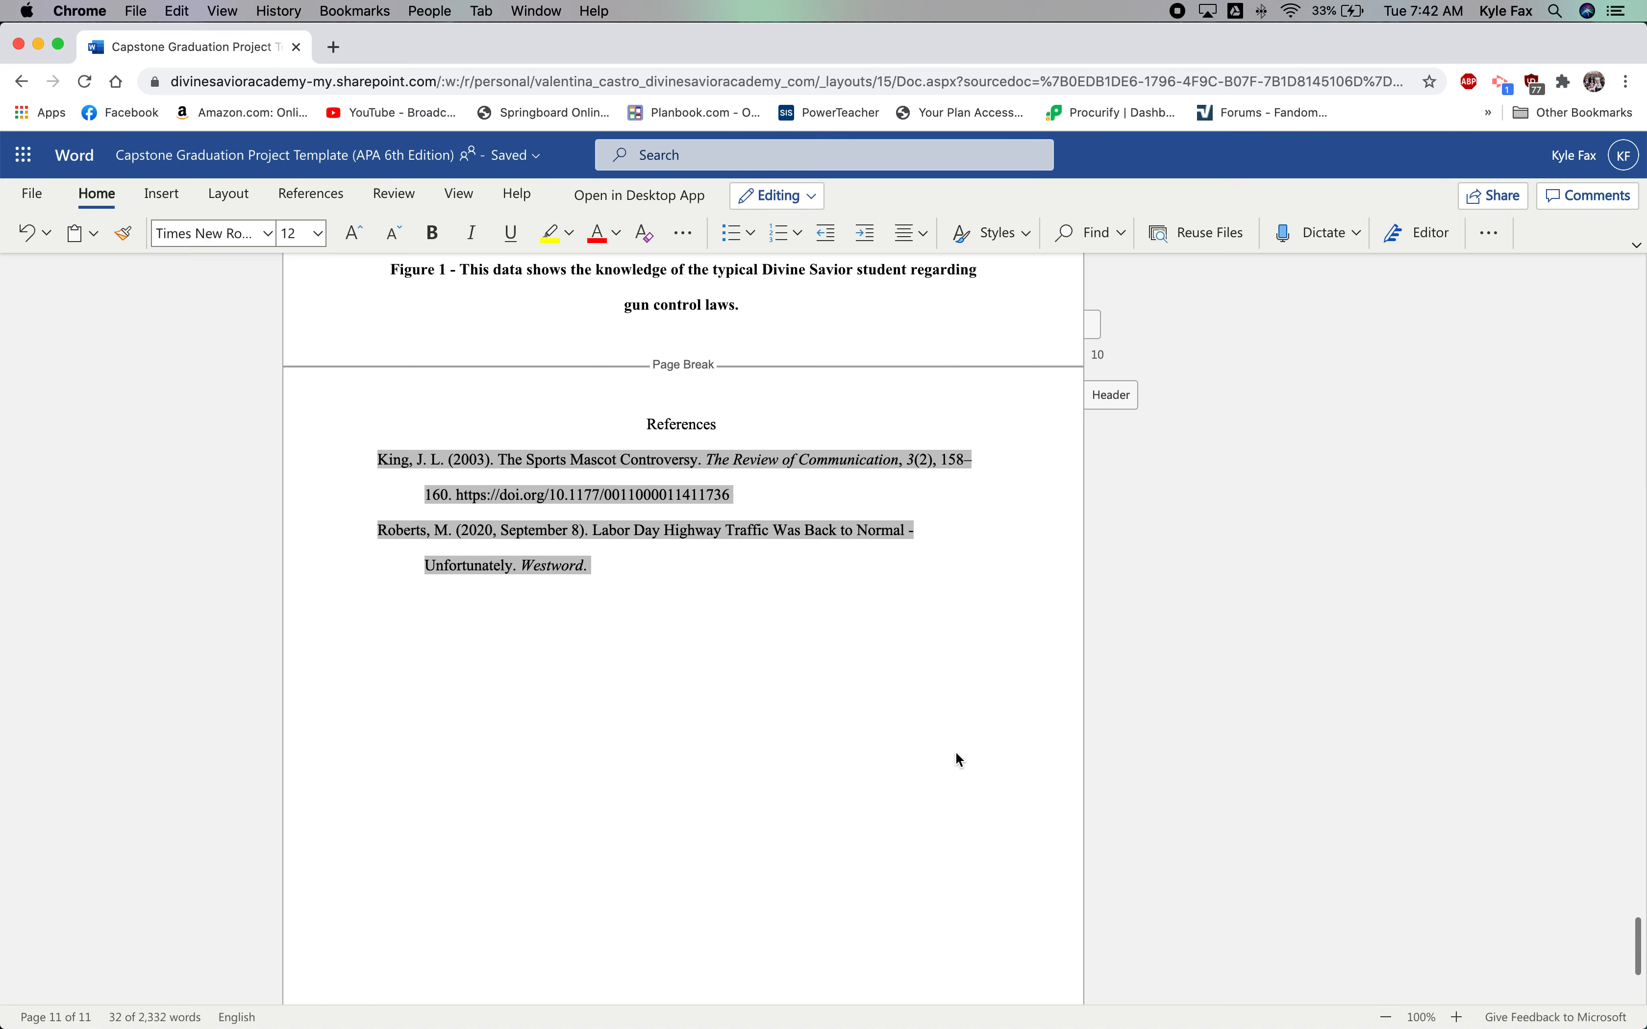
left_click(787, 694)
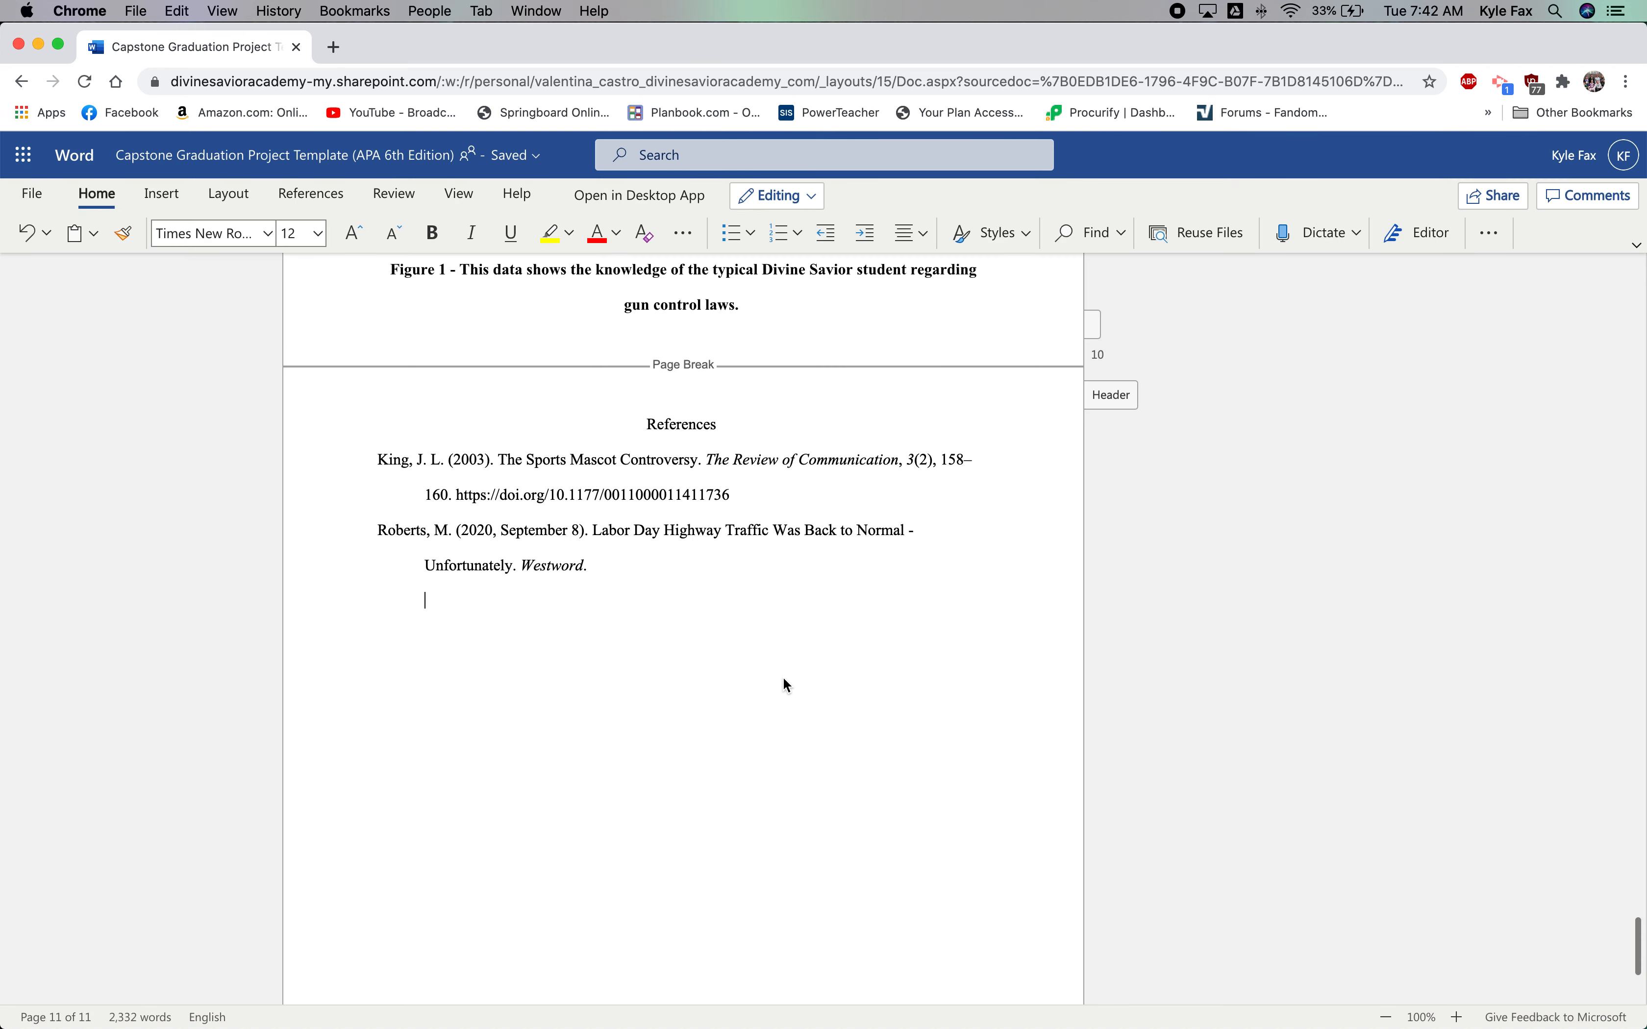